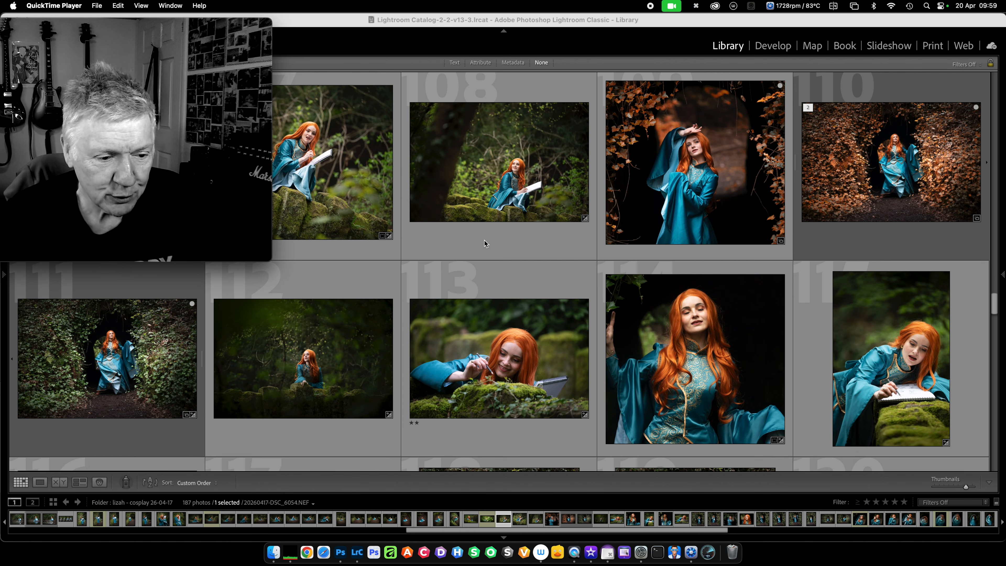
Step: Open the temp 2 collection and enlarge its first image, the Nik Collection 9 title graphic
{"action": "key", "text": "Tab"}
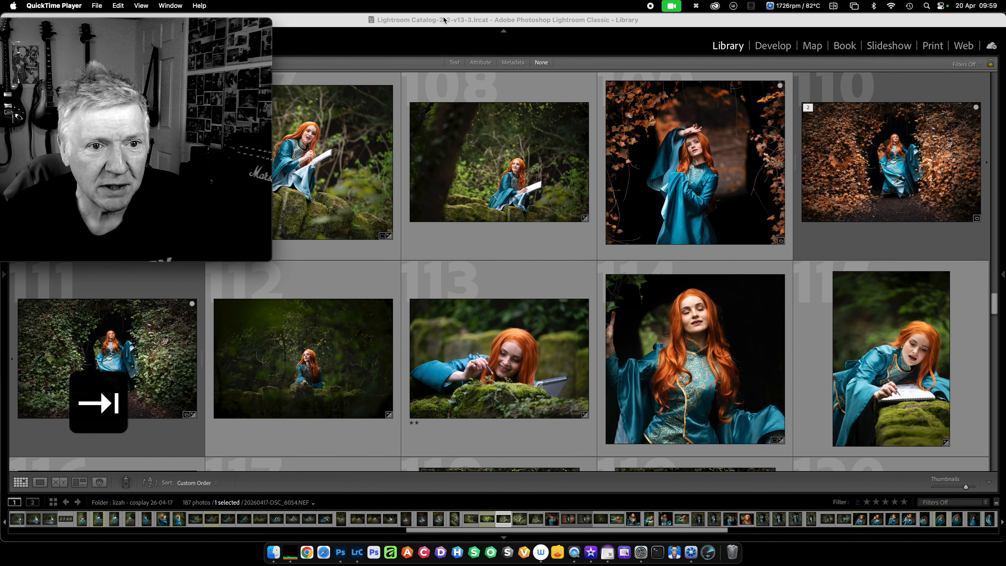
{"action": "left_click", "coordinate": [166, 327]}
{"action": "key", "text": "Tab"}
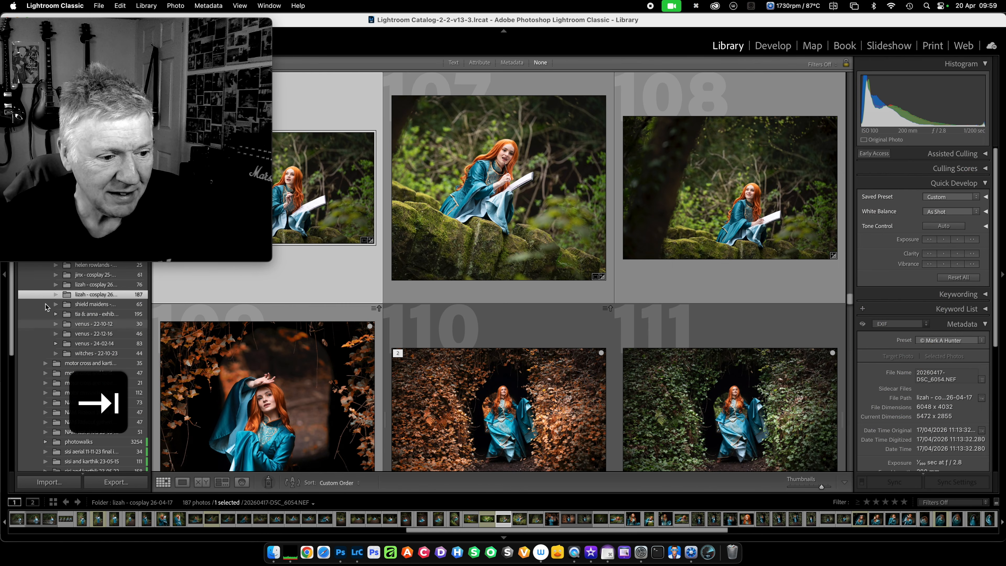
{"action": "scroll", "coordinate": [84, 360], "scroll_direction": "down", "scroll_amount": 10}
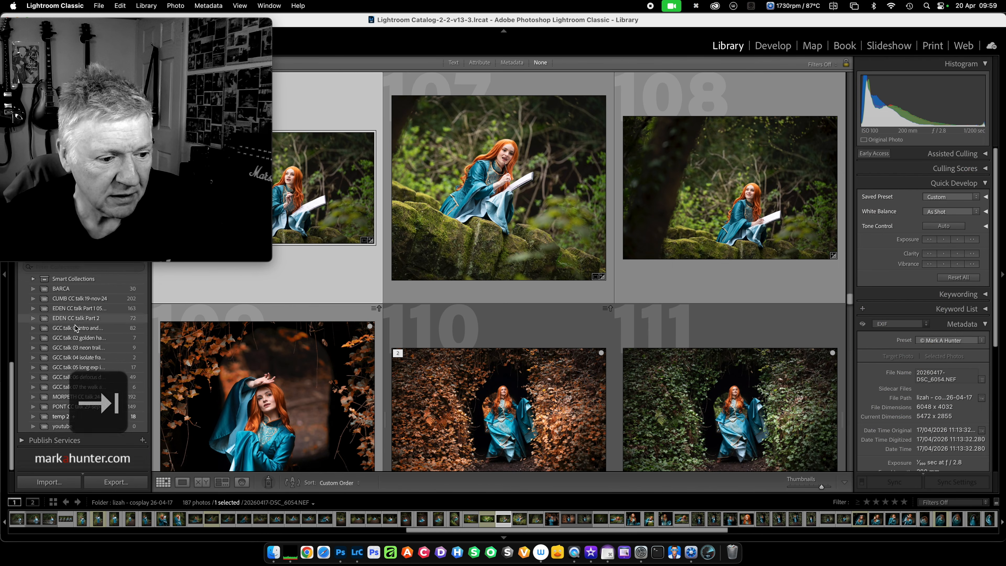
{"action": "left_click", "coordinate": [93, 420]}
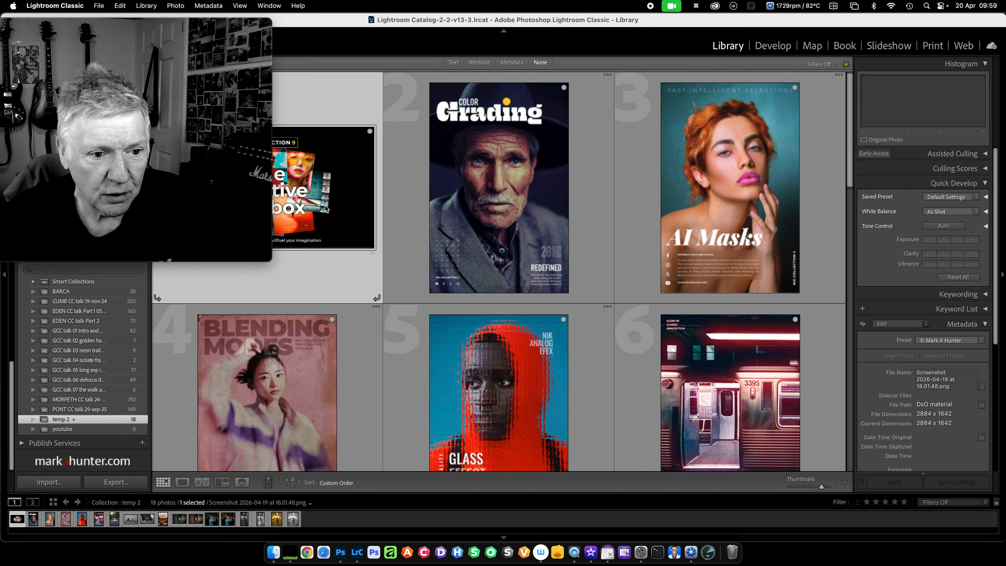
{"action": "double_click", "coordinate": [332, 193]}
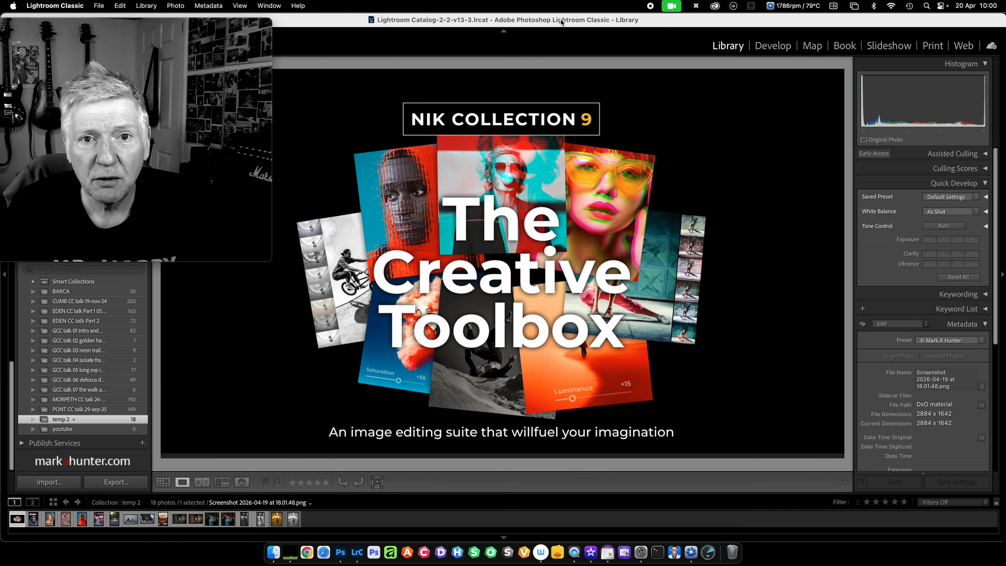
Step: Look through the enlarged images of the temp 2 collection one by one, from the Color Grading poster to the end
{"action": "key", "text": "Right"}
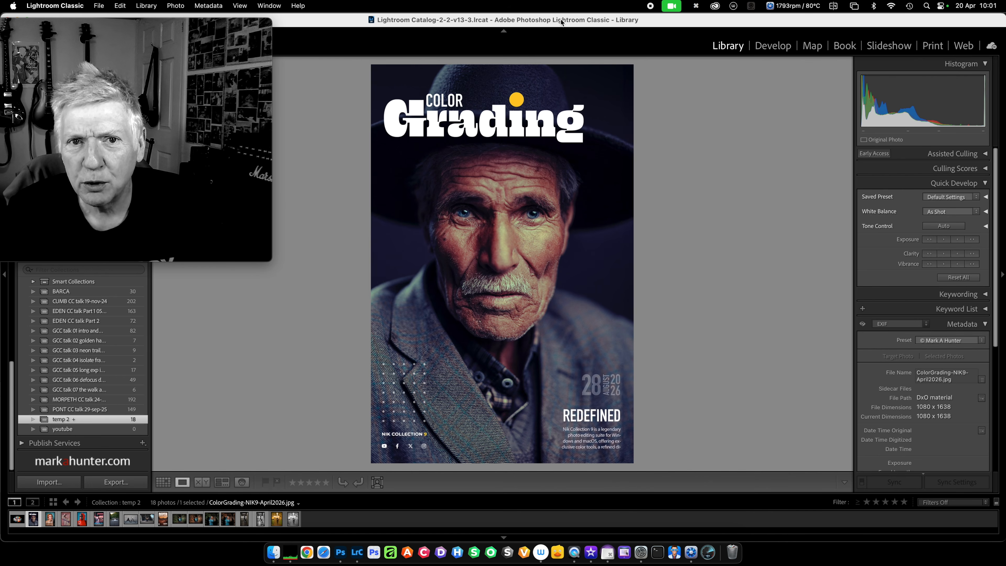
{"action": "key", "text": "Right"}
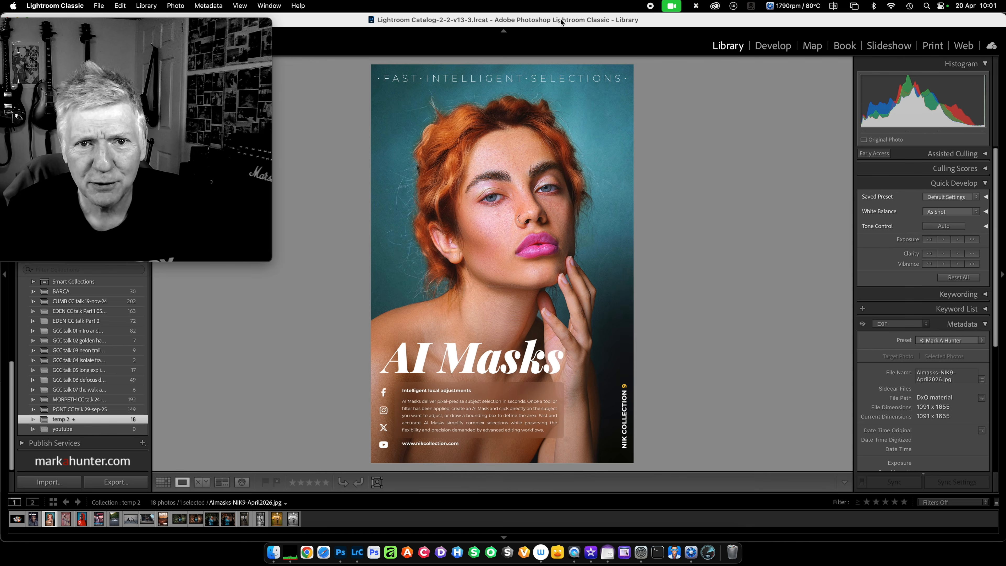
{"action": "key", "text": "Right"}
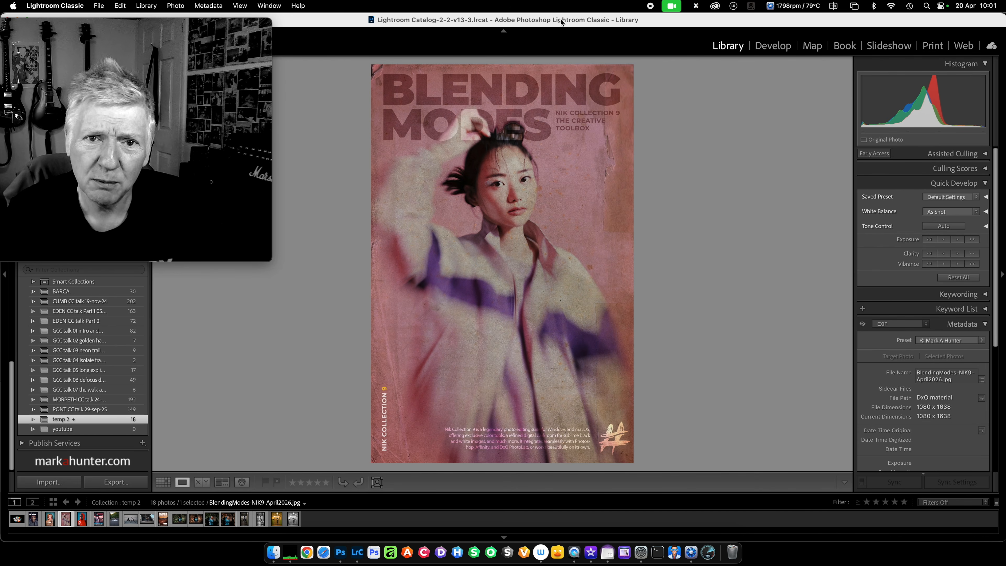
{"action": "key", "text": "Right"}
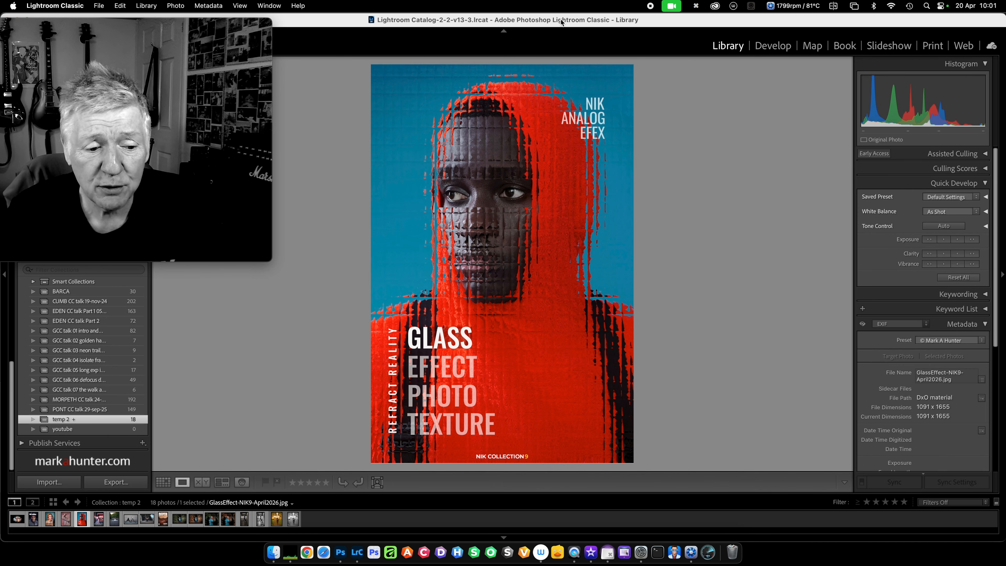
{"action": "key", "text": "Right"}
{"action": "key", "text": "Right"}
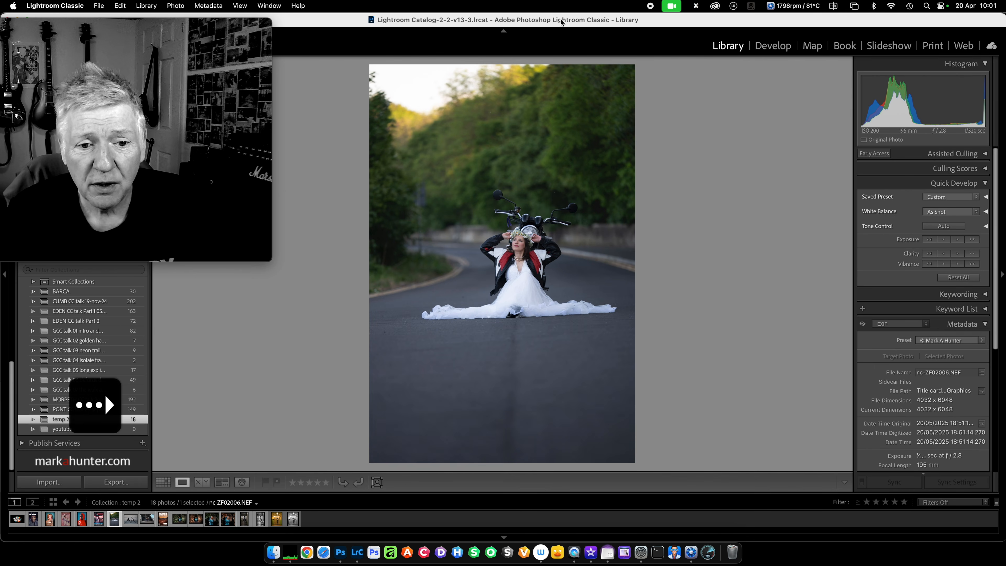
{"action": "key", "text": "Right"}
{"action": "key", "text": "Right"}
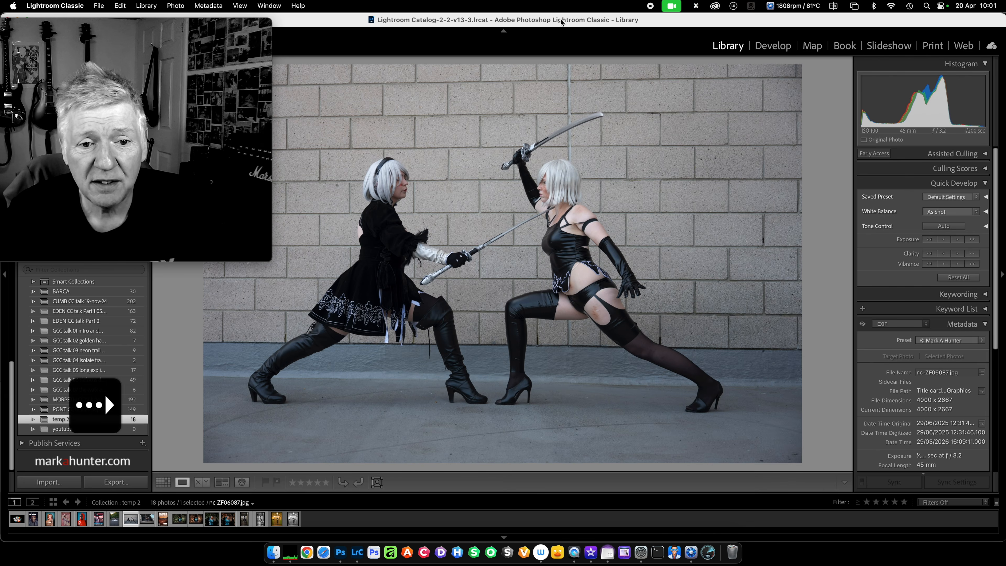
{"action": "key", "text": "Right"}
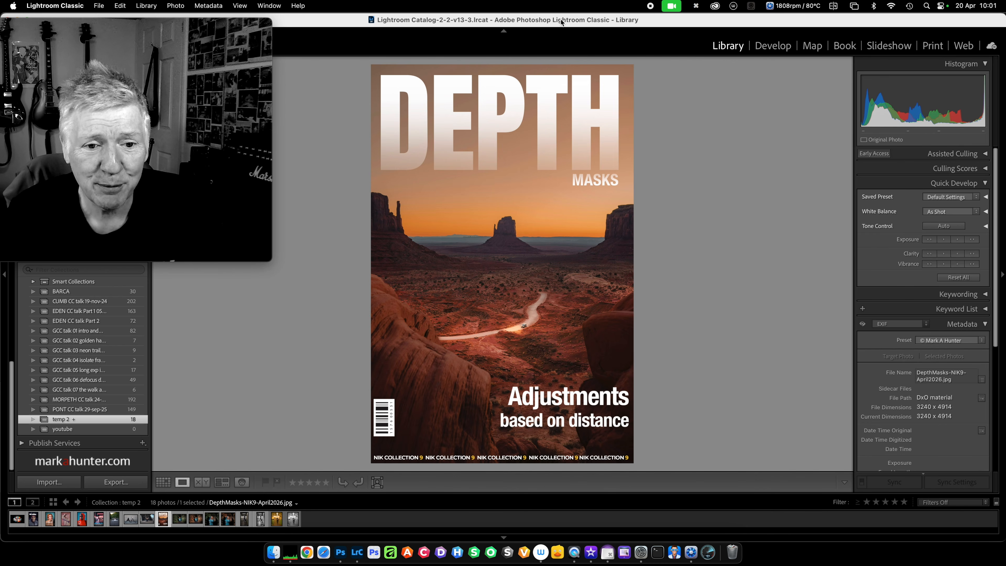
{"action": "key", "text": "Right"}
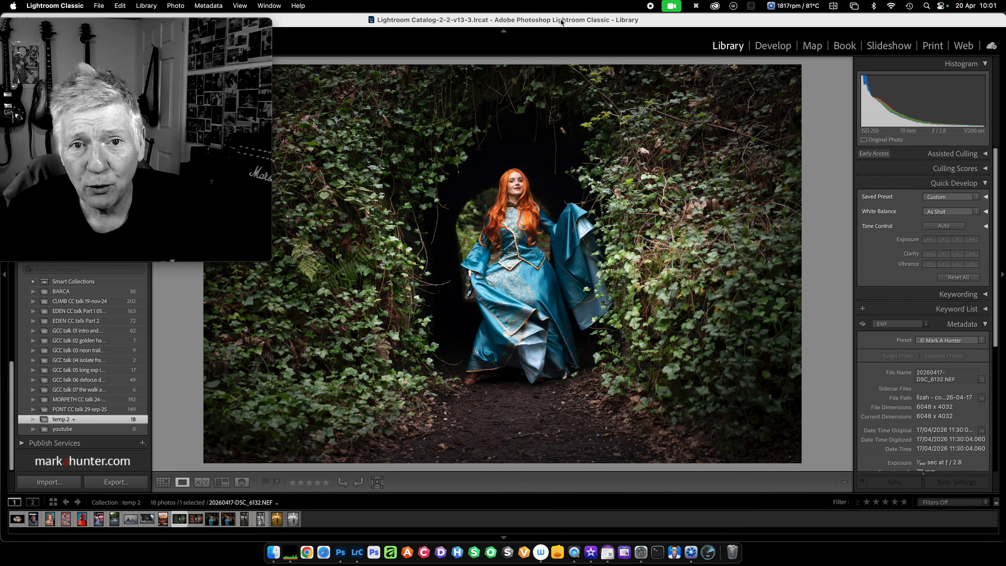
{"action": "key", "text": "Right"}
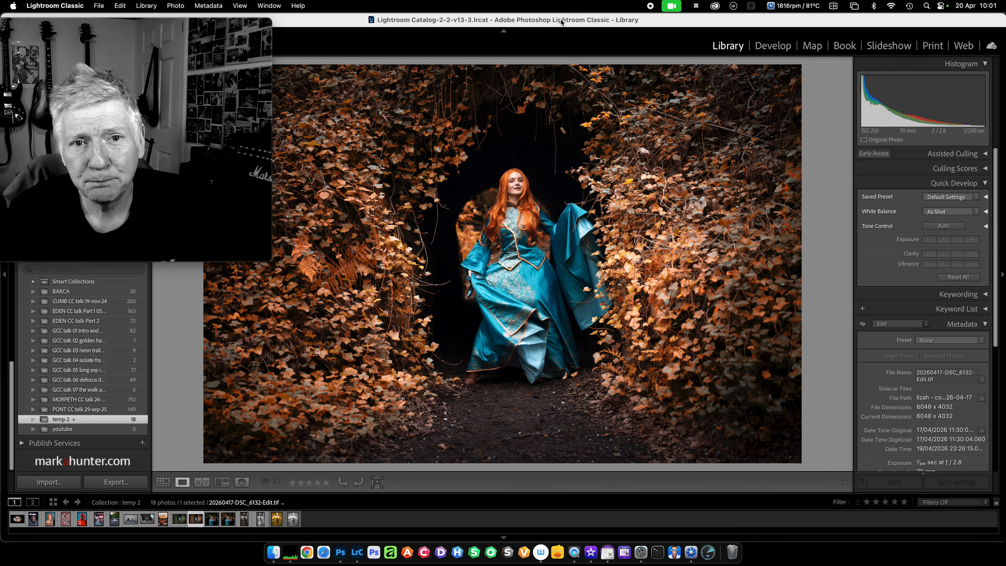
{"action": "key", "text": "Right"}
{"action": "key", "text": "Right"}
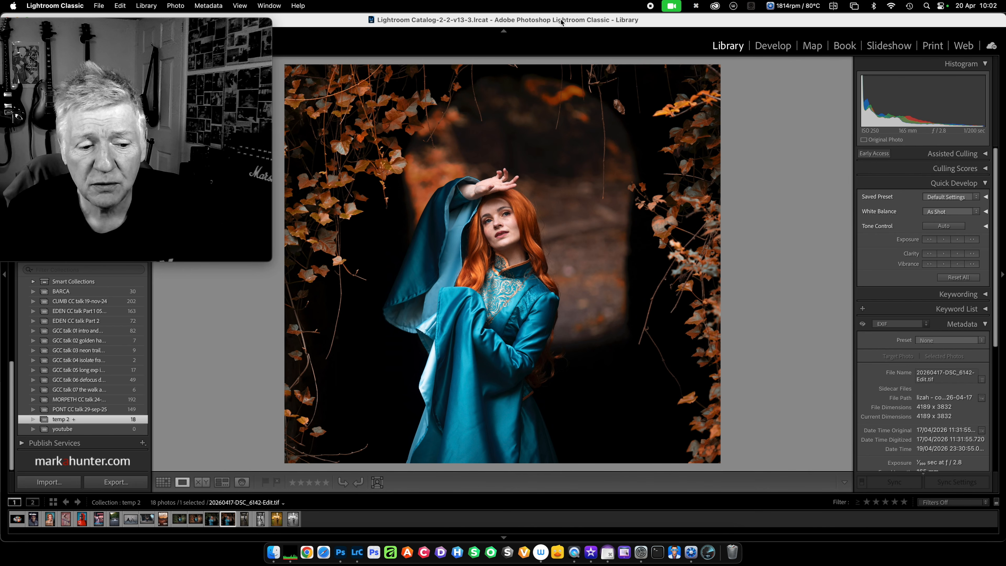
{"action": "key", "text": "Right"}
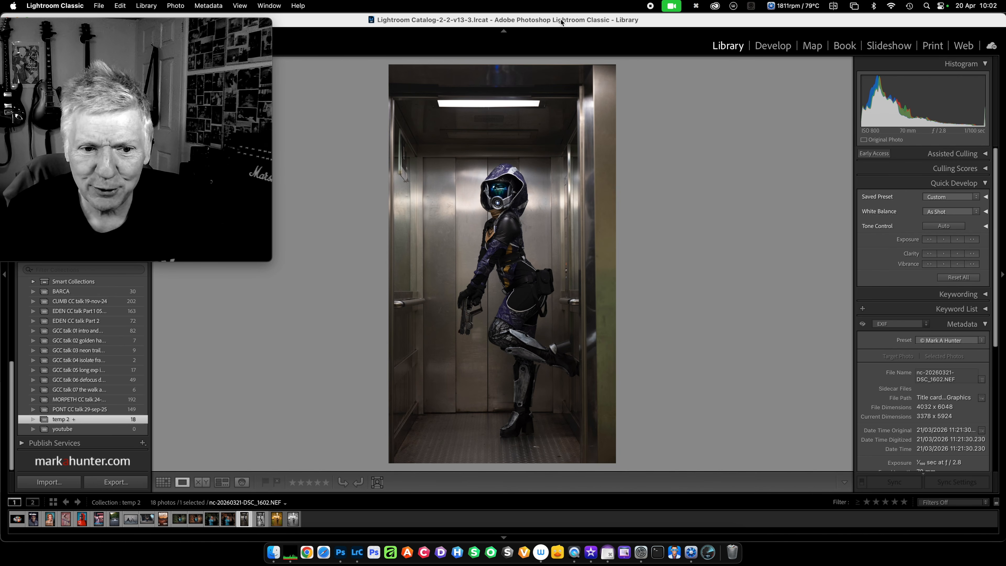
{"action": "key", "text": "Right"}
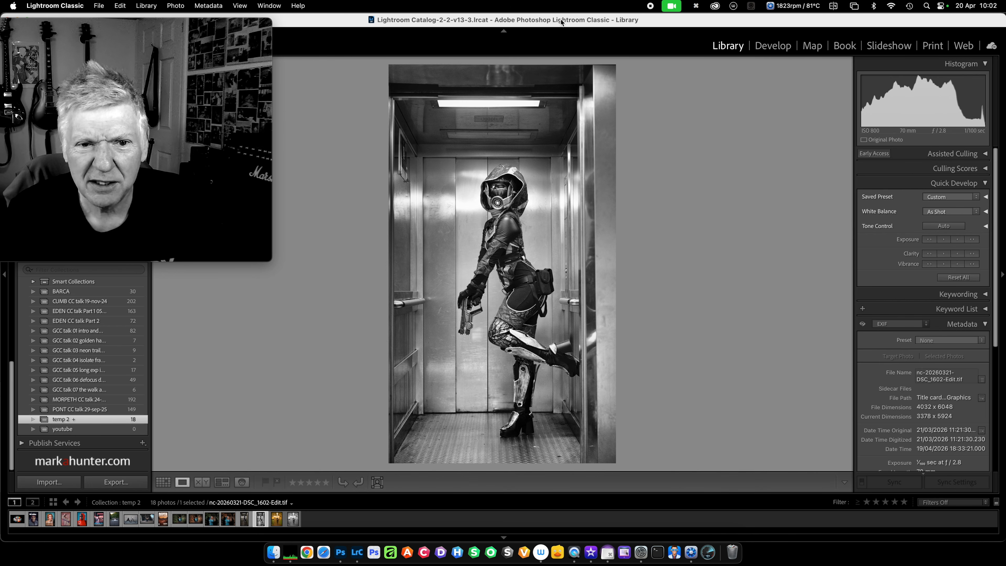
{"action": "key", "text": "Right"}
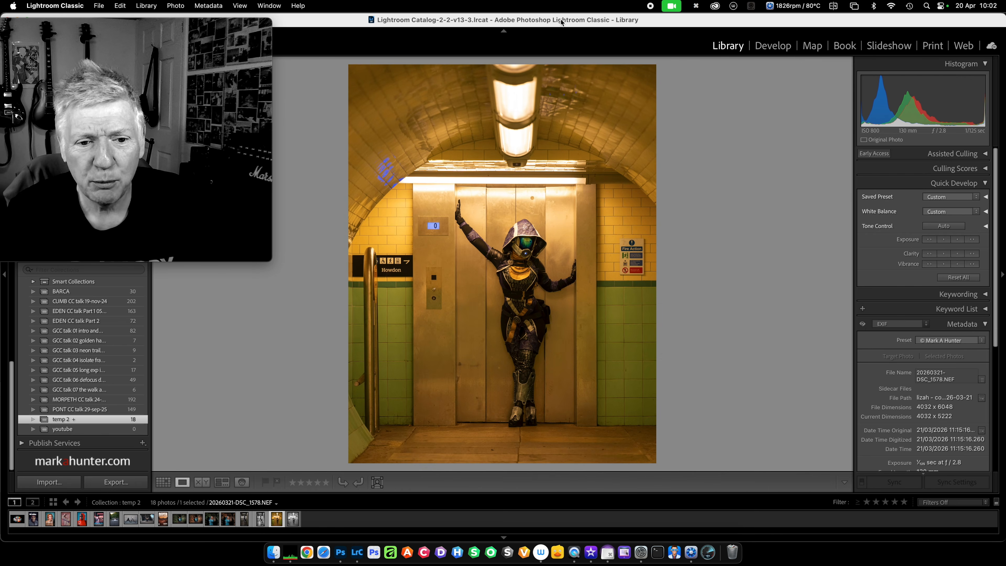
{"action": "key", "text": "Right"}
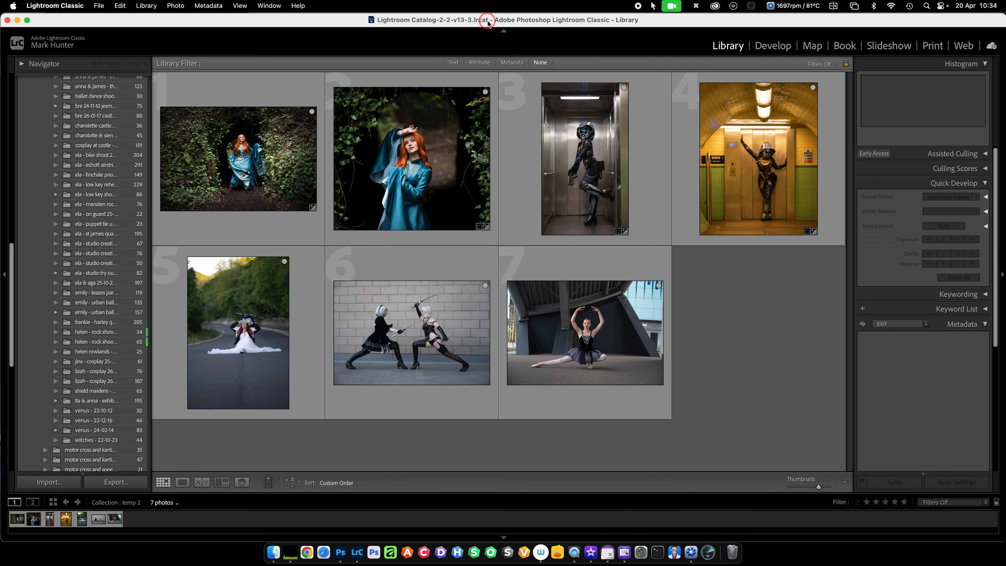
Step: Open the first photo, the woman in the ivy tunnel, in Nik 9 Color Efex as a copy with Lightroom adjustments
{"action": "left_click", "coordinate": [283, 159]}
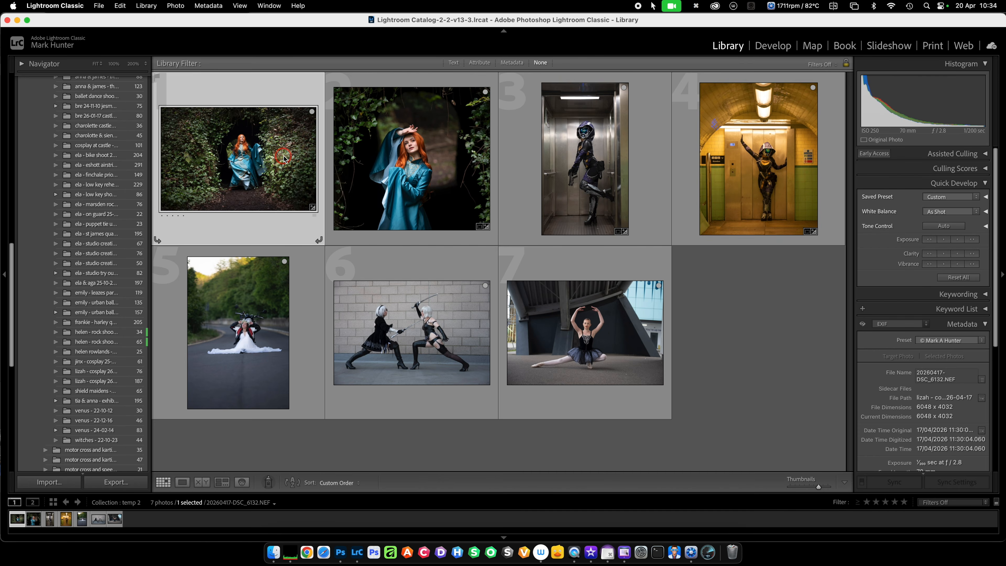
{"action": "right_click", "coordinate": [233, 146]}
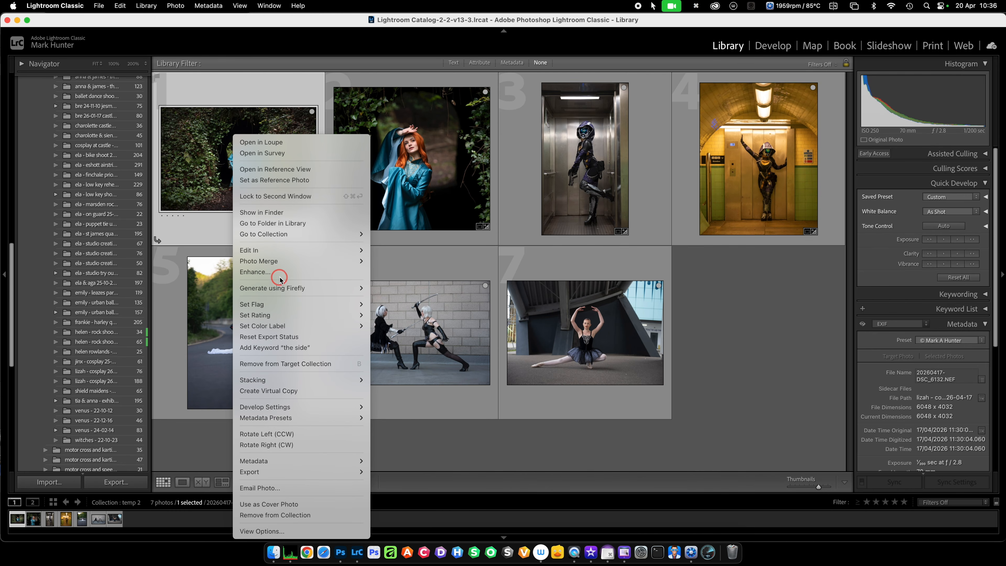
{"action": "mouse_move", "coordinate": [286, 254]}
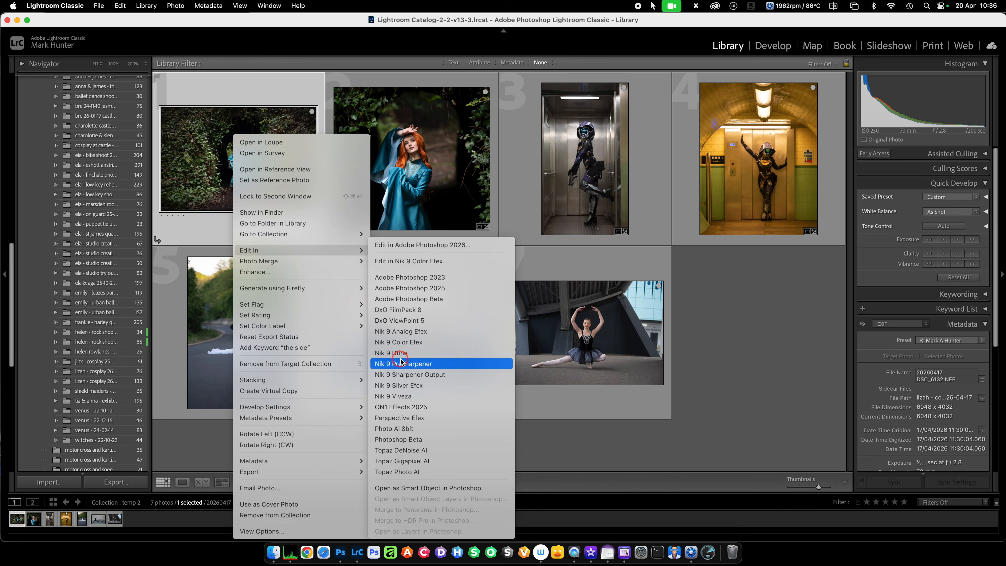
{"action": "left_click", "coordinate": [423, 342]}
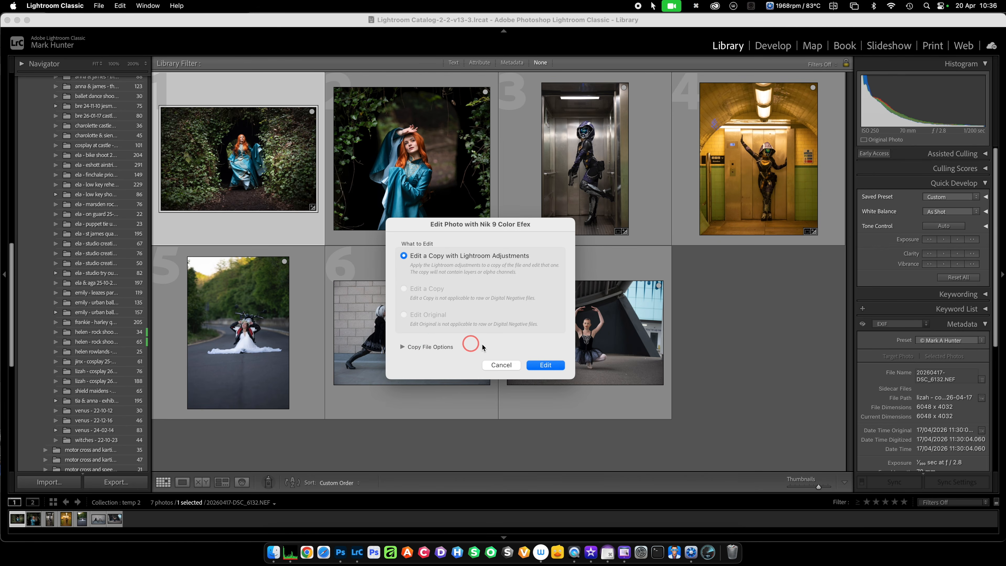
{"action": "left_click", "coordinate": [545, 365]}
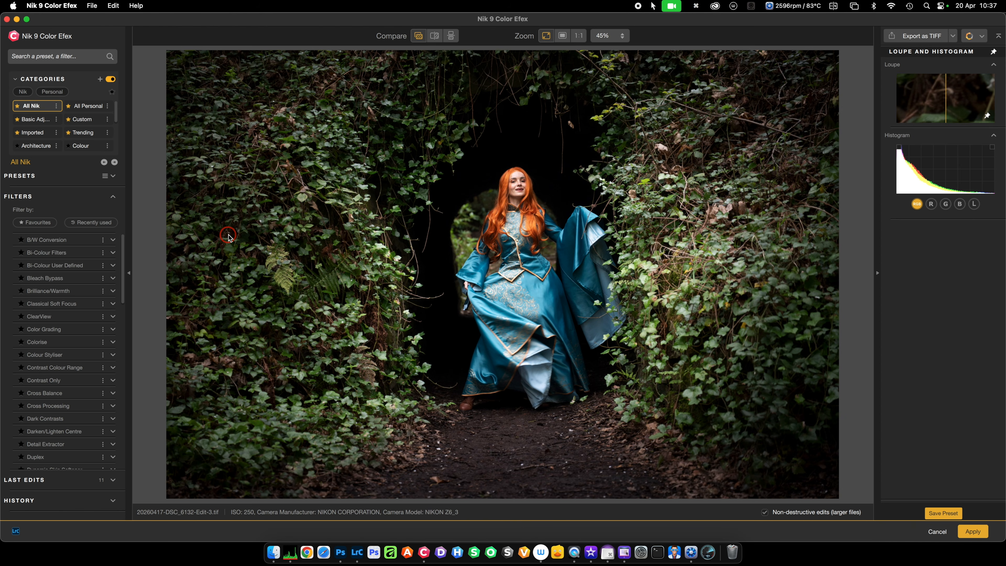
Step: Apply the Indian Summer filter to the photo with its 04 - Strong Yellow variant
{"action": "scroll", "coordinate": [65, 355], "scroll_direction": "down", "scroll_amount": 10}
{"action": "scroll", "coordinate": [64, 355], "scroll_direction": "down", "scroll_amount": 4}
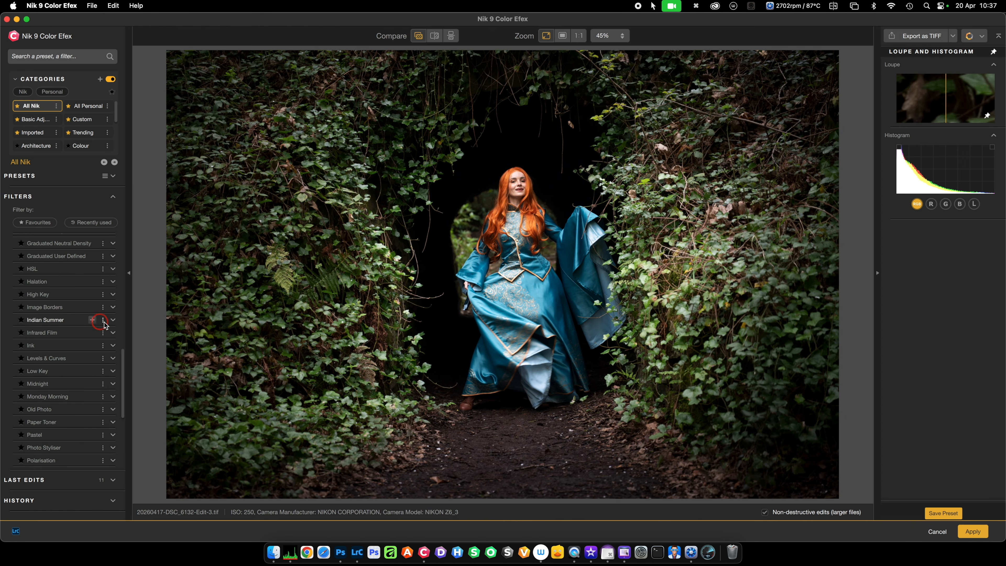
{"action": "left_click", "coordinate": [113, 320]}
{"action": "scroll", "coordinate": [99, 340], "scroll_direction": "down", "scroll_amount": 3}
{"action": "left_click", "coordinate": [99, 342]}
{"action": "scroll", "coordinate": [87, 356], "scroll_direction": "down", "scroll_amount": 3}
{"action": "left_click", "coordinate": [67, 391]}
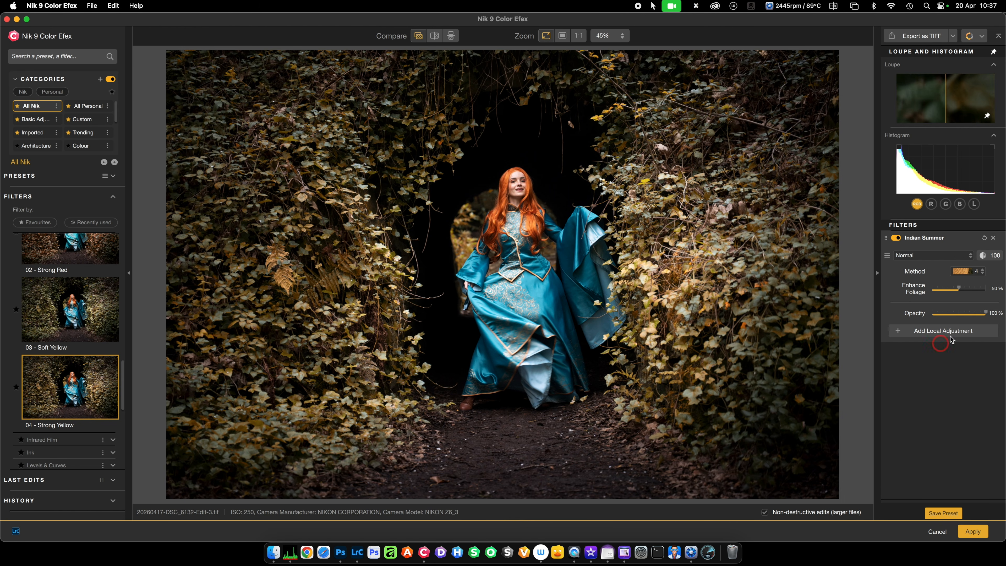
Step: Compare the photo at 0% and 100% Indian Summer opacity, and check the available local adjustment types without adding one
{"action": "left_click_drag", "start_coordinate": [986, 313], "coordinate": [932, 314]}
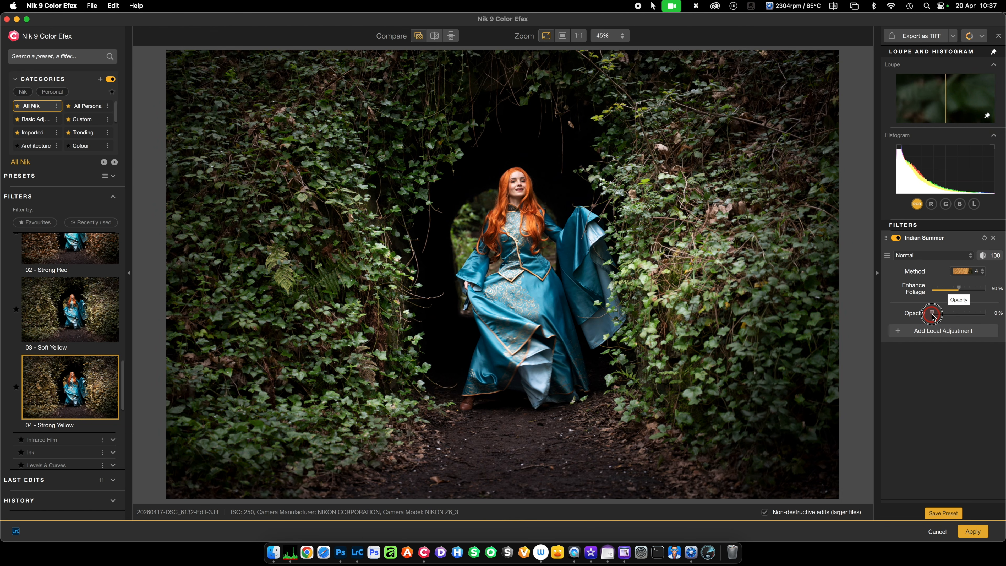
{"action": "double_click", "coordinate": [932, 314]}
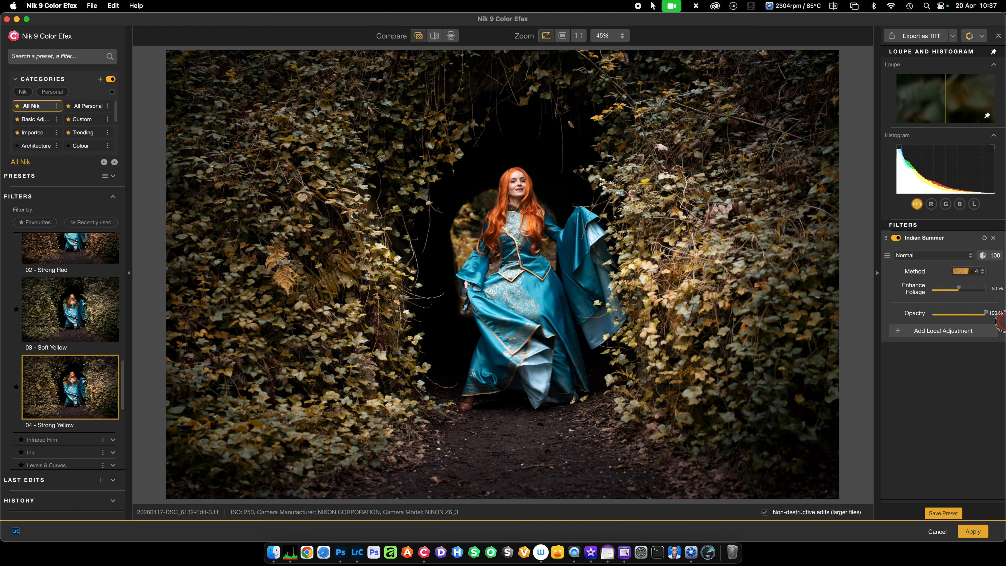
{"action": "left_click", "coordinate": [944, 334]}
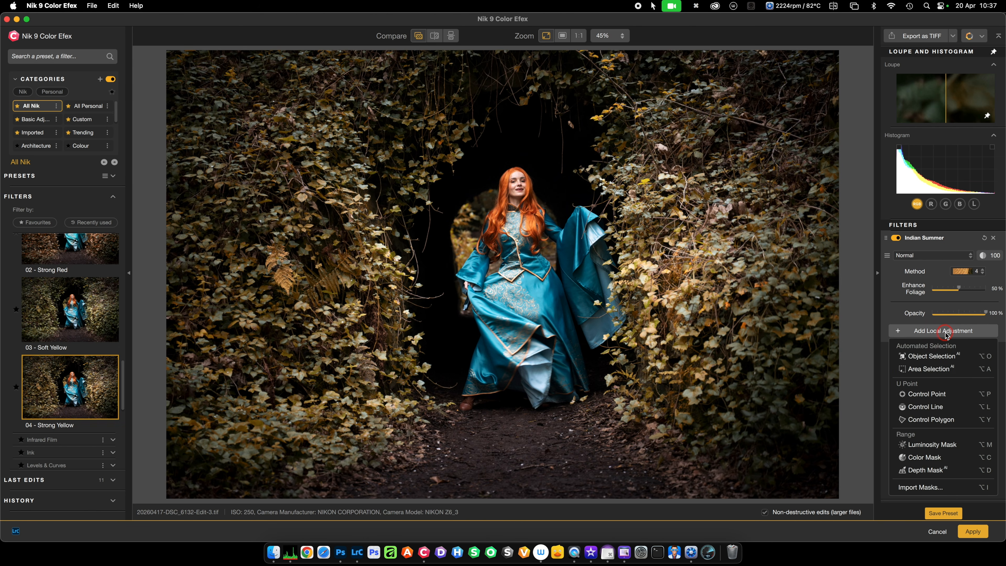
{"action": "left_click", "coordinate": [945, 332]}
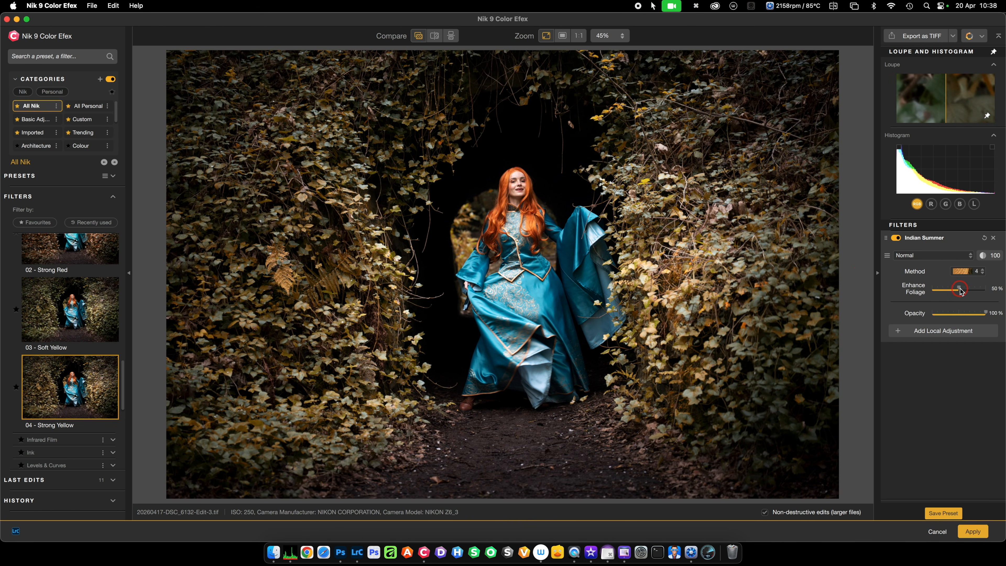
Step: Try the Indian Summer filter's Enhance Foliage at 100%, and settle it at 90%
{"action": "left_click_drag", "start_coordinate": [958, 289], "coordinate": [996, 290]}
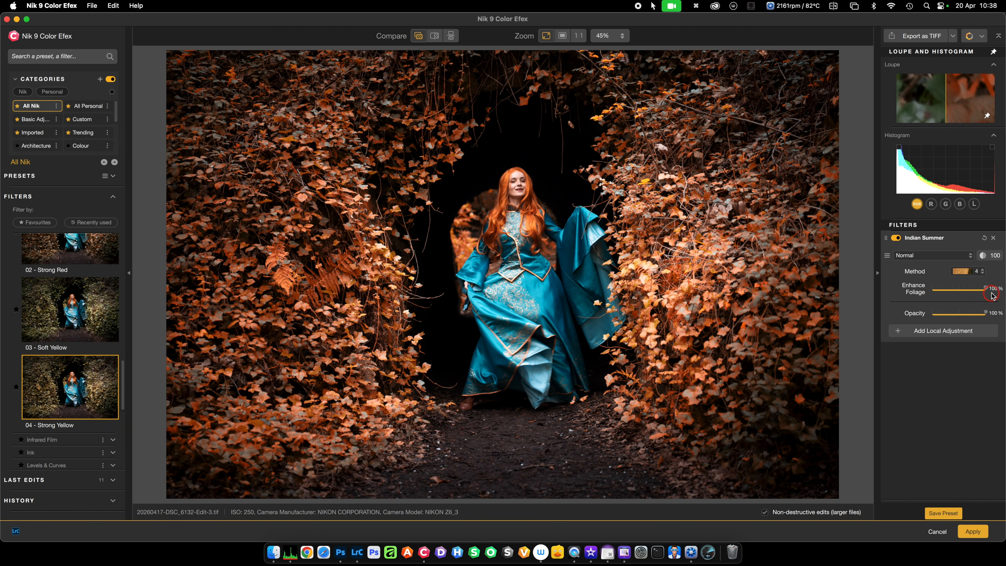
{"action": "mouse_move", "coordinate": [985, 288]}
{"action": "left_mouse_down"}
{"action": "mouse_move", "coordinate": [914, 292]}
{"action": "mouse_move", "coordinate": [1002, 293]}
{"action": "left_mouse_up"}
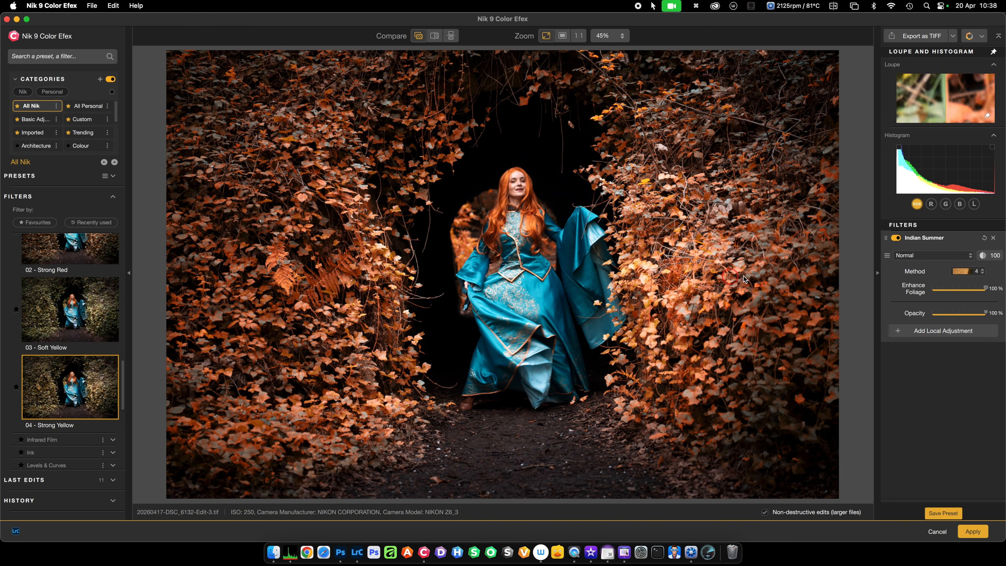
{"action": "left_click_drag", "start_coordinate": [985, 290], "coordinate": [980, 290]}
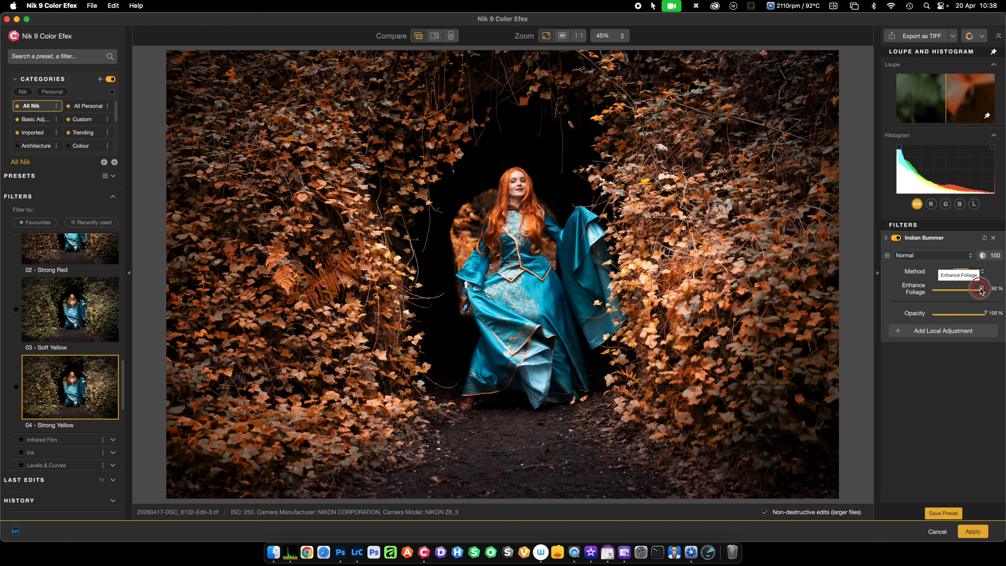
{"action": "left_click_drag", "start_coordinate": [979, 289], "coordinate": [979, 291]}
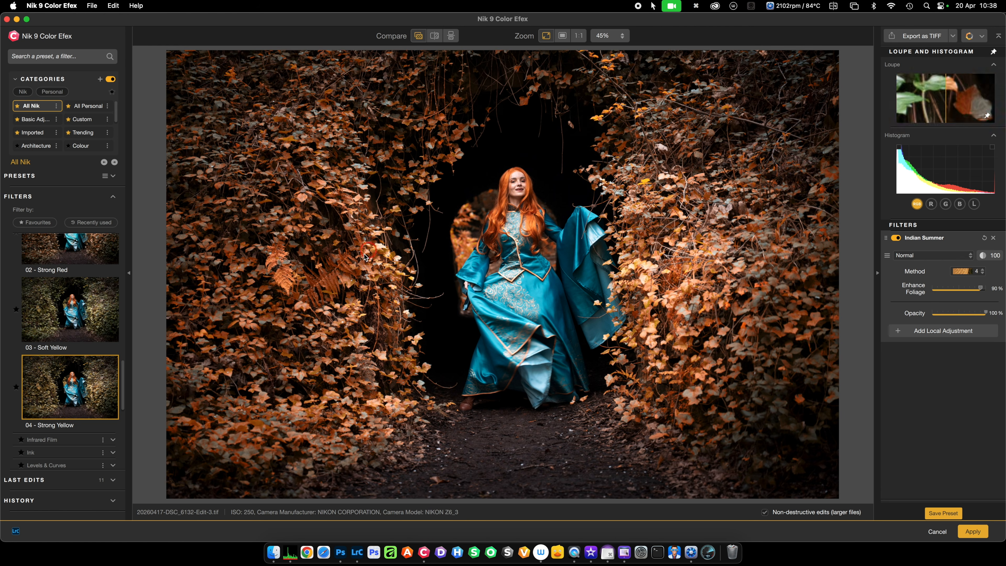
{"action": "left_click", "coordinate": [530, 173]}
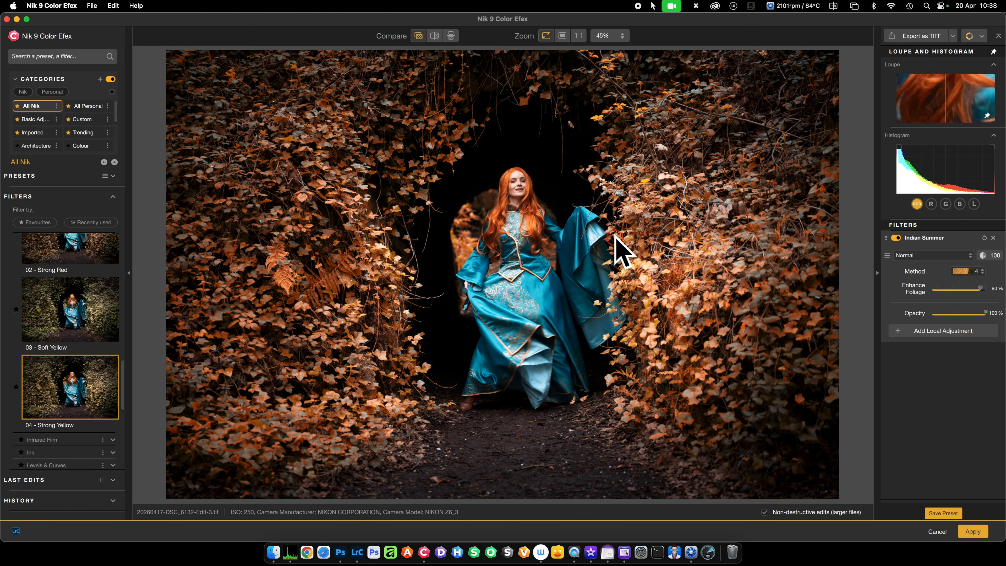
{"action": "left_click", "coordinate": [610, 175]}
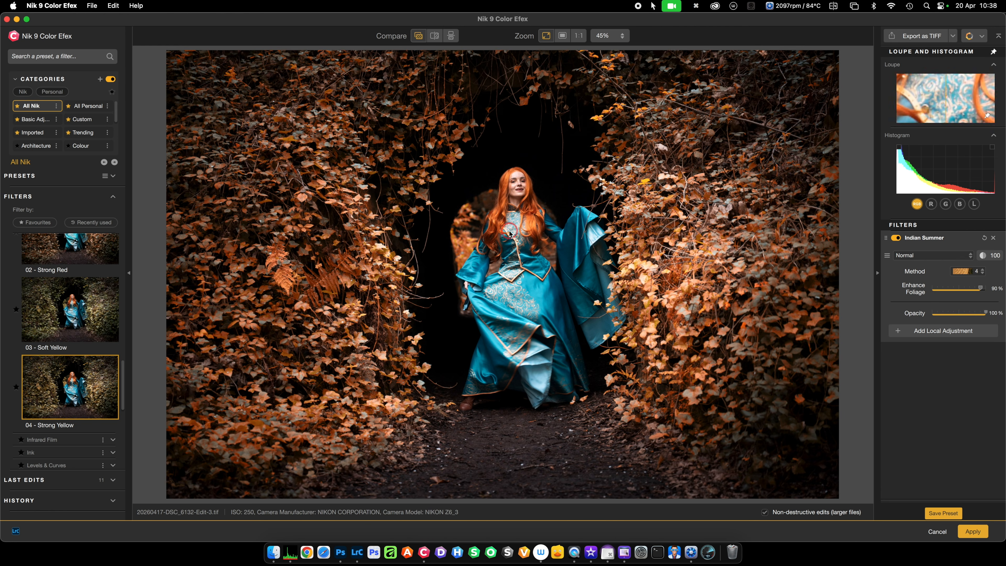
{"action": "left_click", "coordinate": [510, 244]}
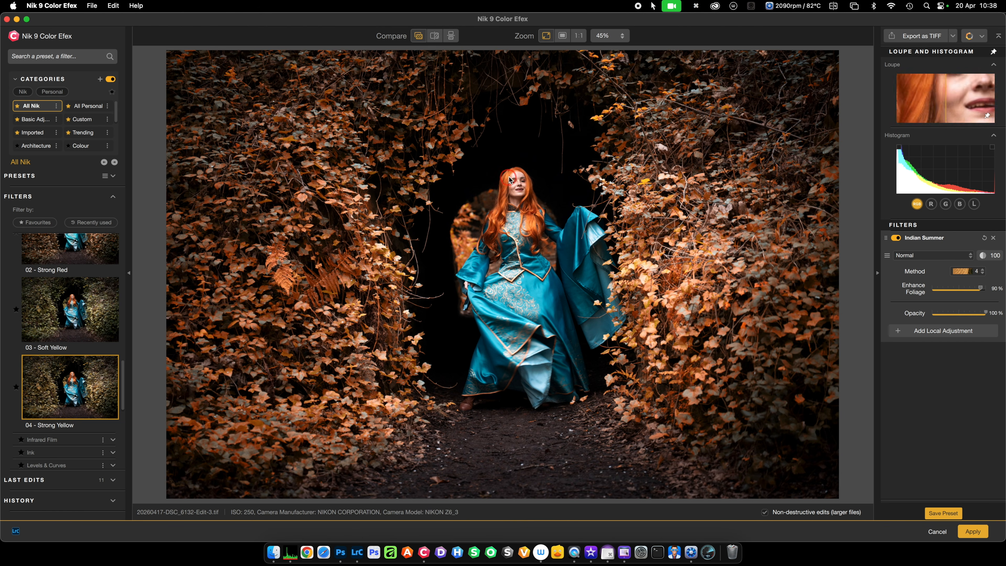
{"action": "left_click", "coordinate": [515, 167]}
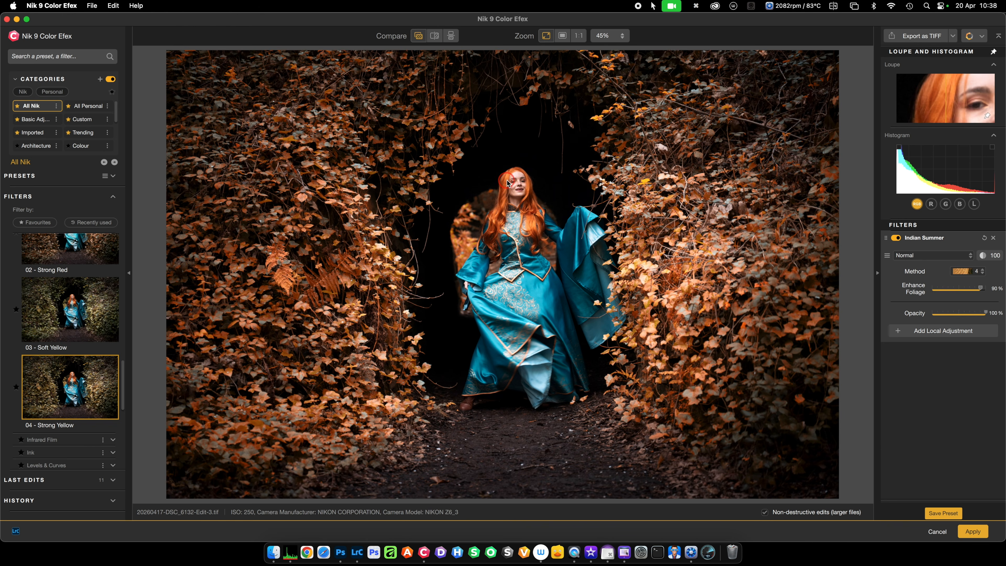
{"action": "left_click", "coordinate": [892, 442]}
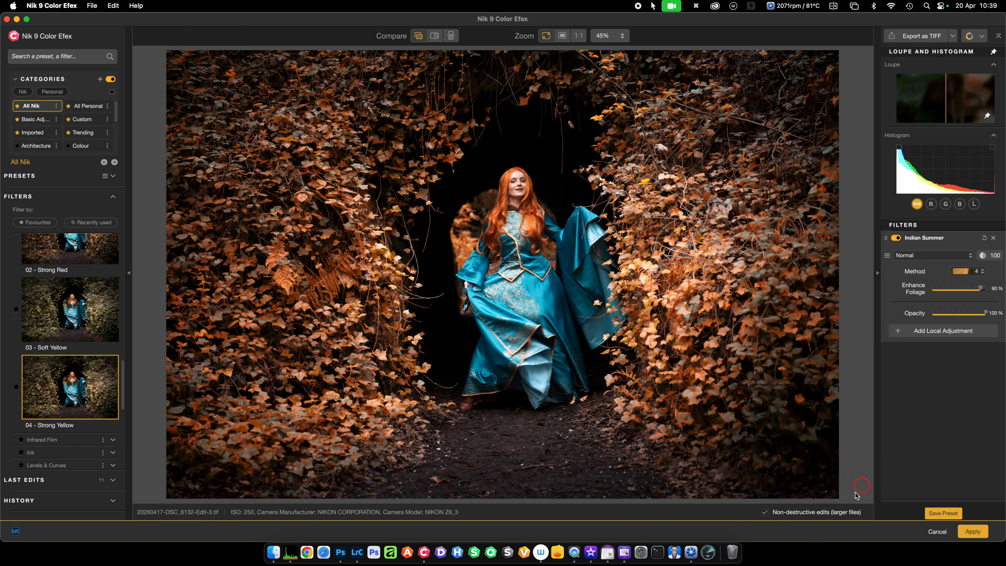
Step: Switch the non-destructive edits option off and back on
{"action": "left_click", "coordinate": [765, 512]}
{"action": "left_click", "coordinate": [765, 512]}
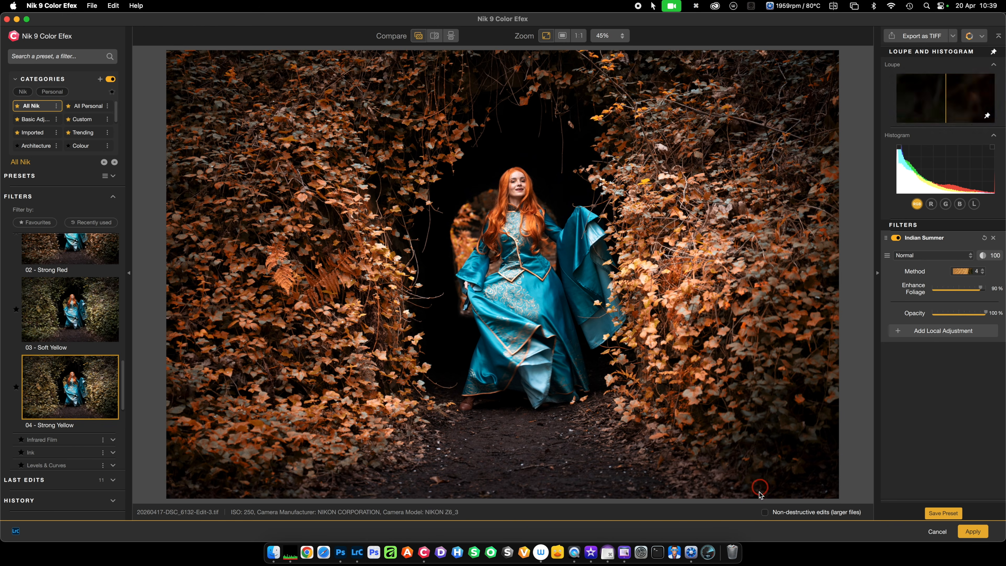
{"action": "left_click", "coordinate": [765, 513]}
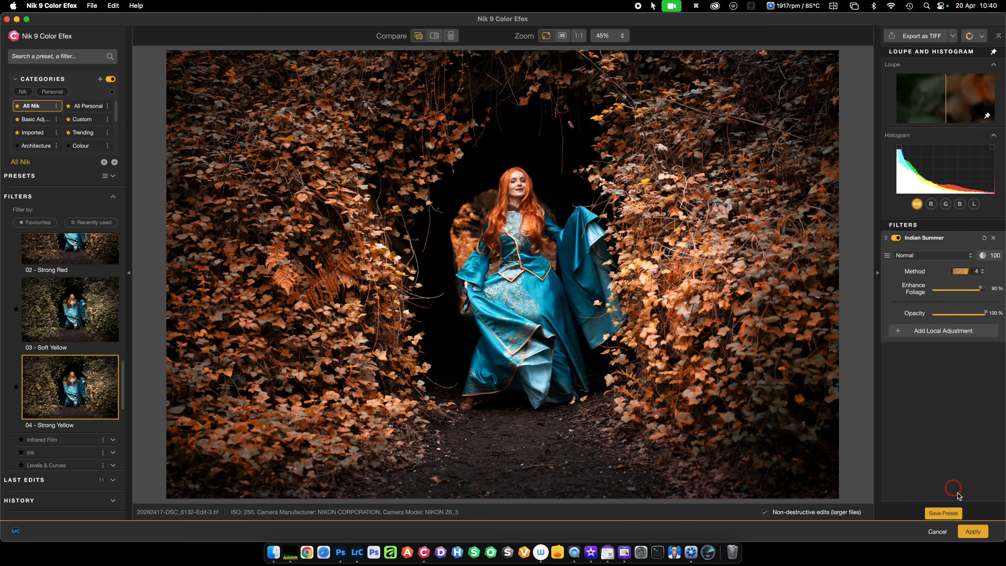
Step: Save the filter settings as a custom preset named with the model's first name plus "indian summer", and apply the edit to the photo
{"action": "left_click", "coordinate": [953, 518]}
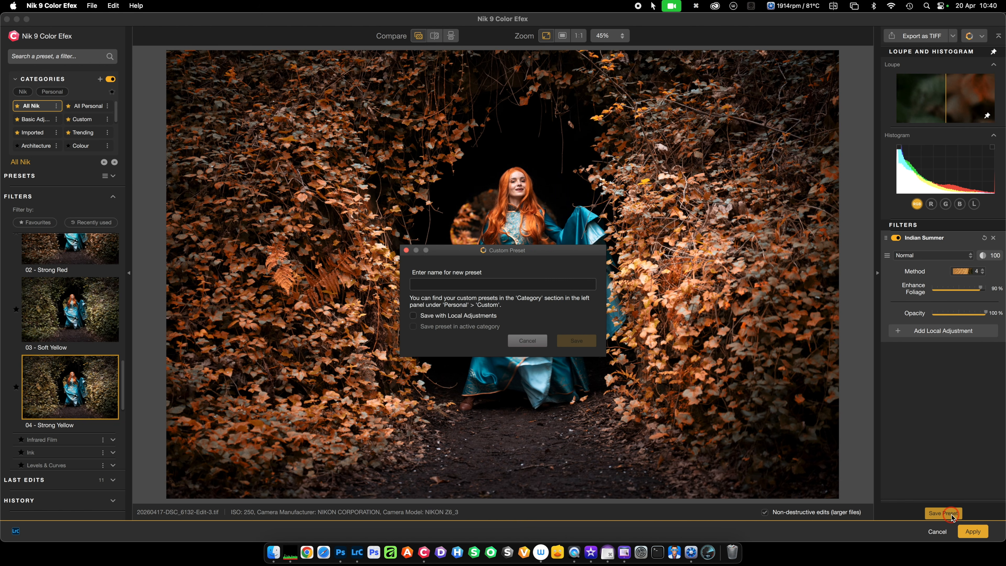
{"action": "type", "text": "l"}
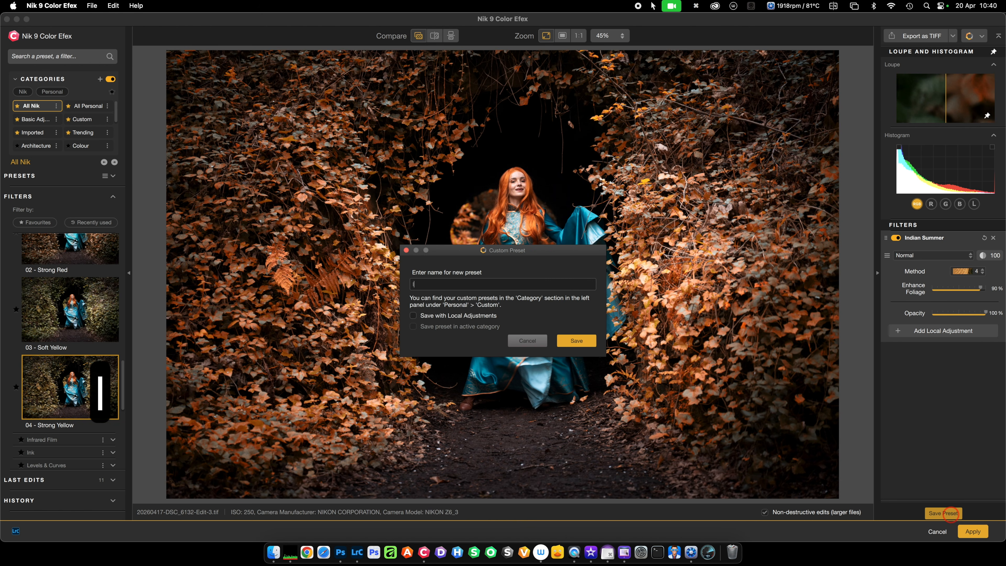
{"action": "type", "text": "izah "}
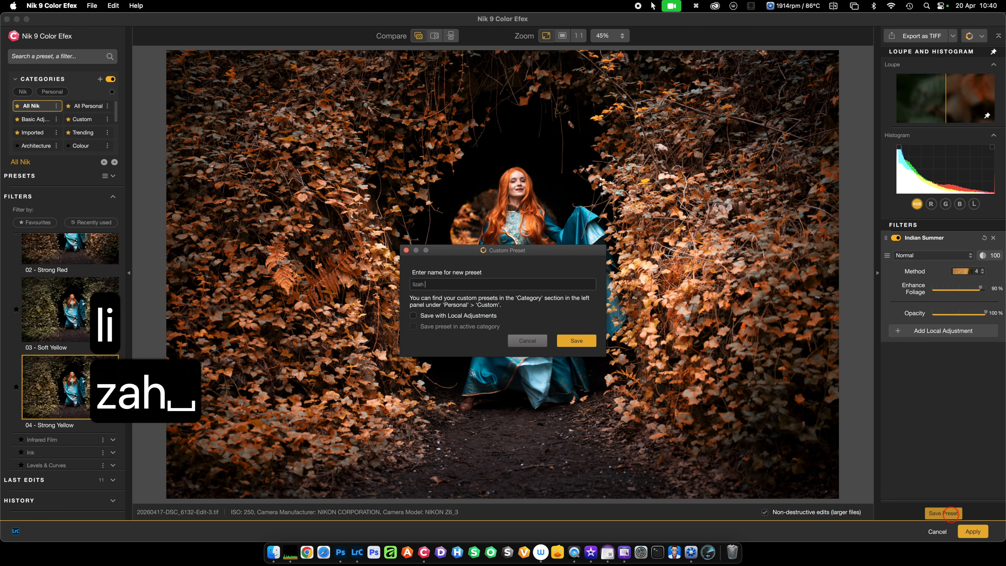
{"action": "type", "text": "indi"}
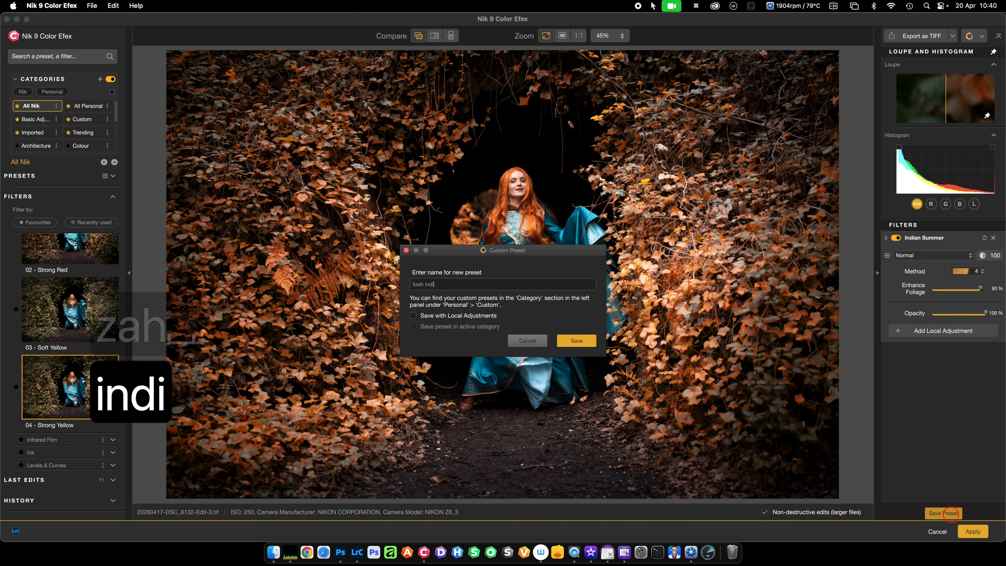
{"action": "type", "text": "an summer"}
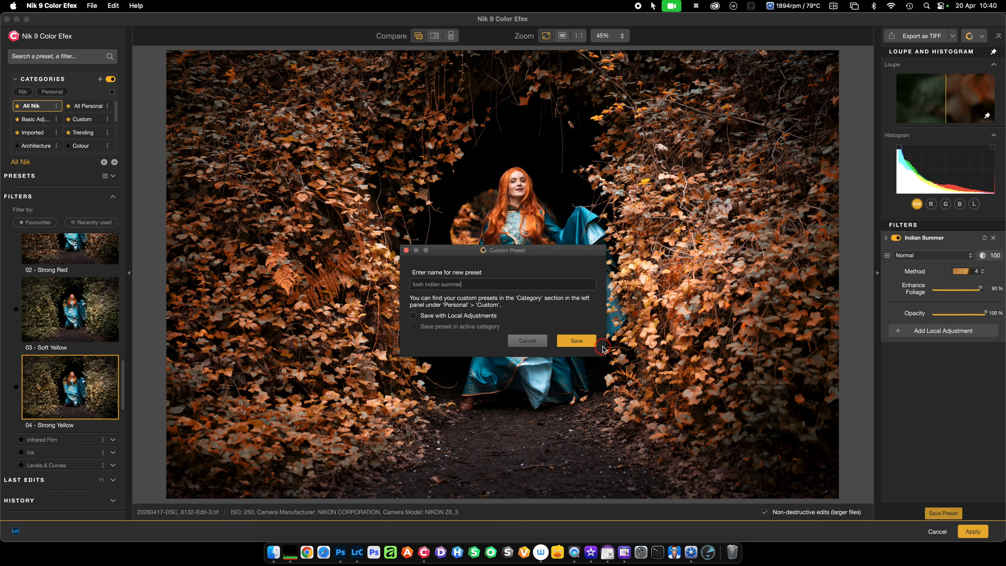
{"action": "left_click", "coordinate": [576, 340]}
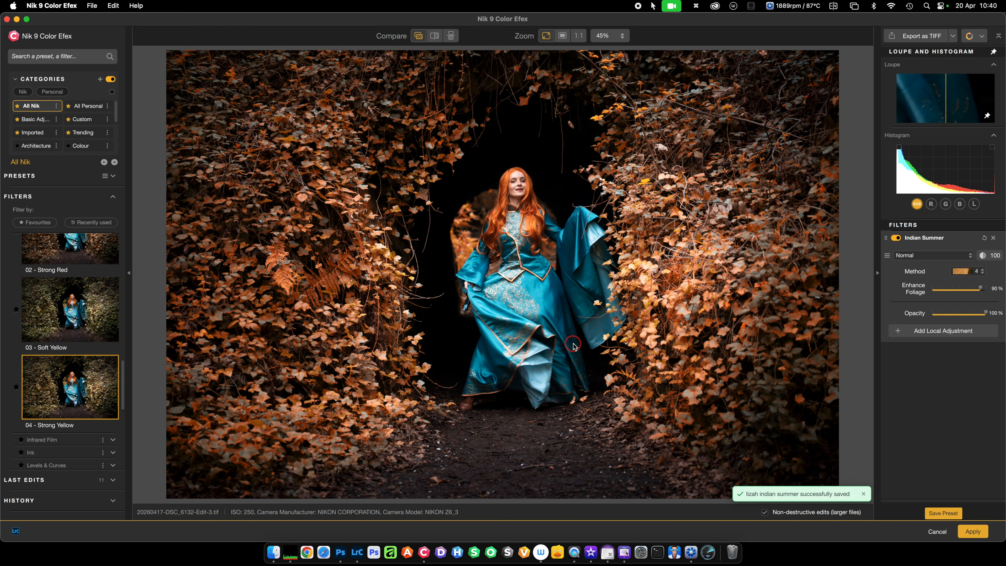
{"action": "left_click", "coordinate": [973, 531]}
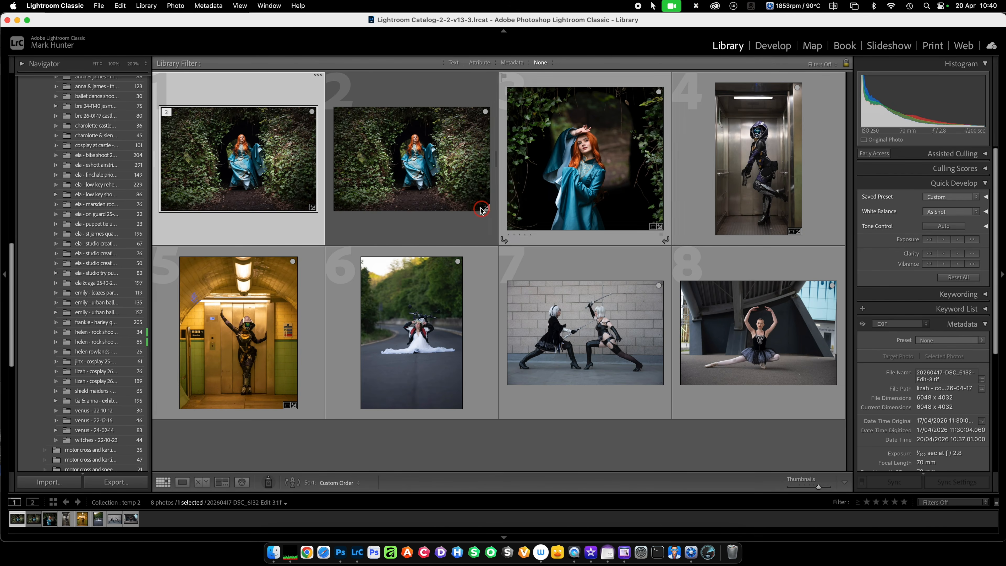
Step: Compare the autumnal ivy tunnel edit with its green original at full view in Lightroom Classic
{"action": "left_click", "coordinate": [280, 169]}
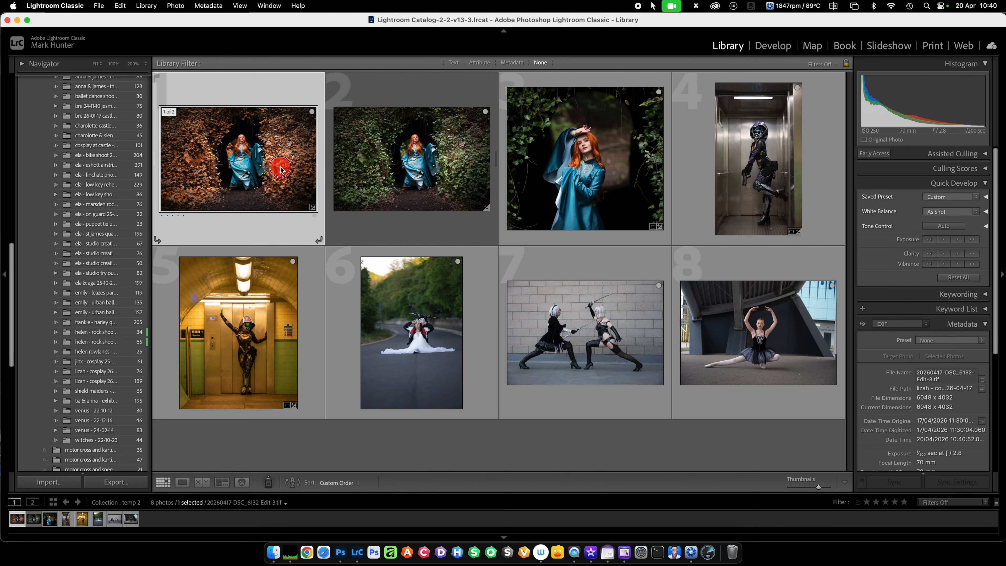
{"action": "double_click", "coordinate": [280, 169]}
{"action": "key", "text": "Right"}
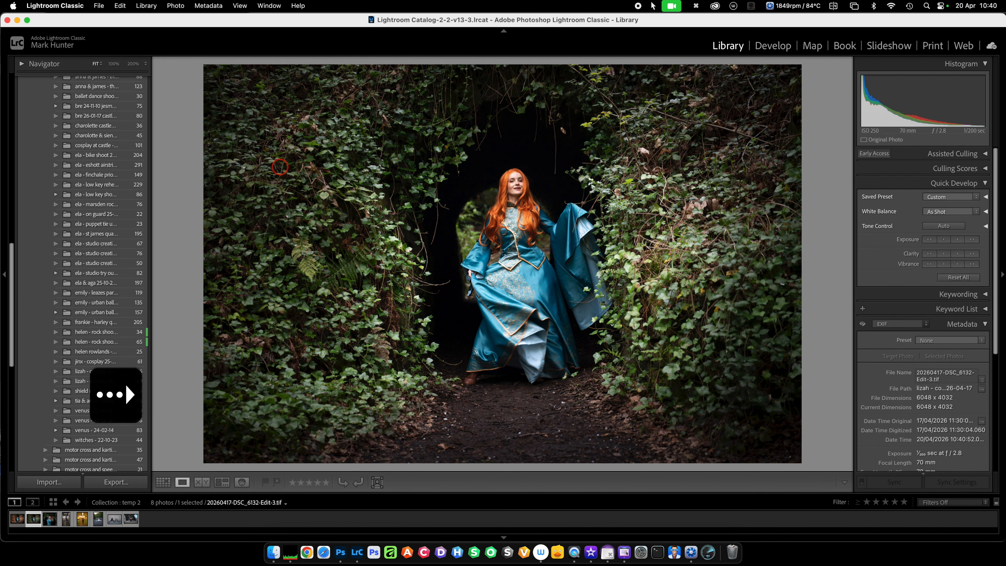
{"action": "key", "text": "Left"}
{"action": "key", "text": "Right"}
{"action": "key", "text": "Left"}
{"action": "key", "text": "Right"}
Step: Open the close-up of the woman with her raised arm in Nik 9 Color Efex
{"action": "key", "text": "Right"}
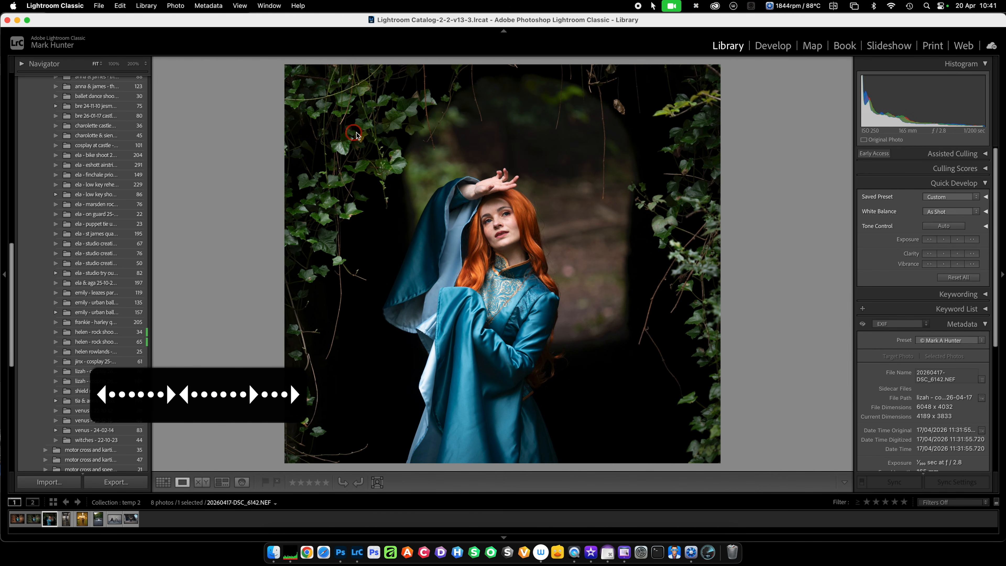
{"action": "right_click", "coordinate": [432, 197]}
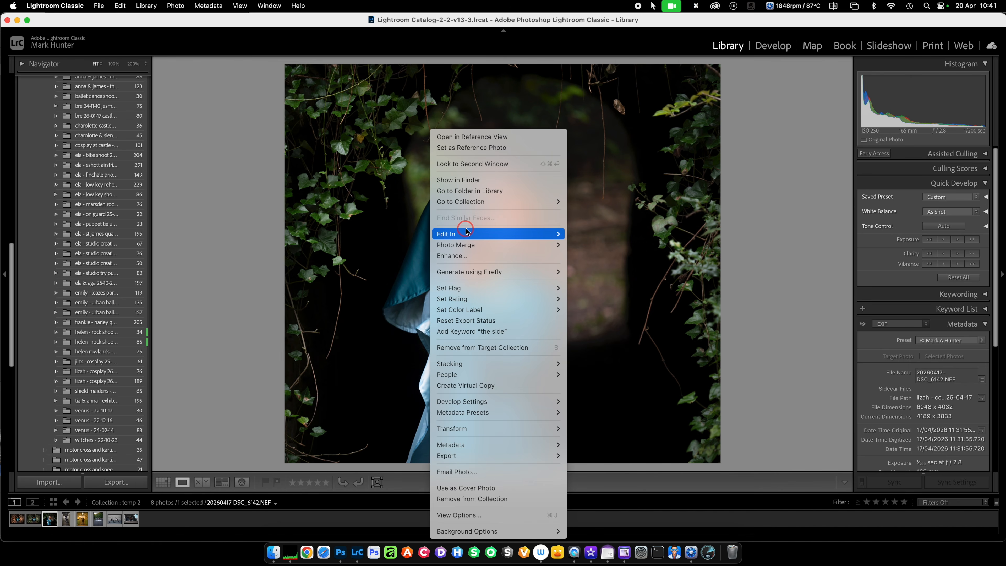
{"action": "mouse_move", "coordinate": [467, 233]}
{"action": "left_click", "coordinate": [612, 332]}
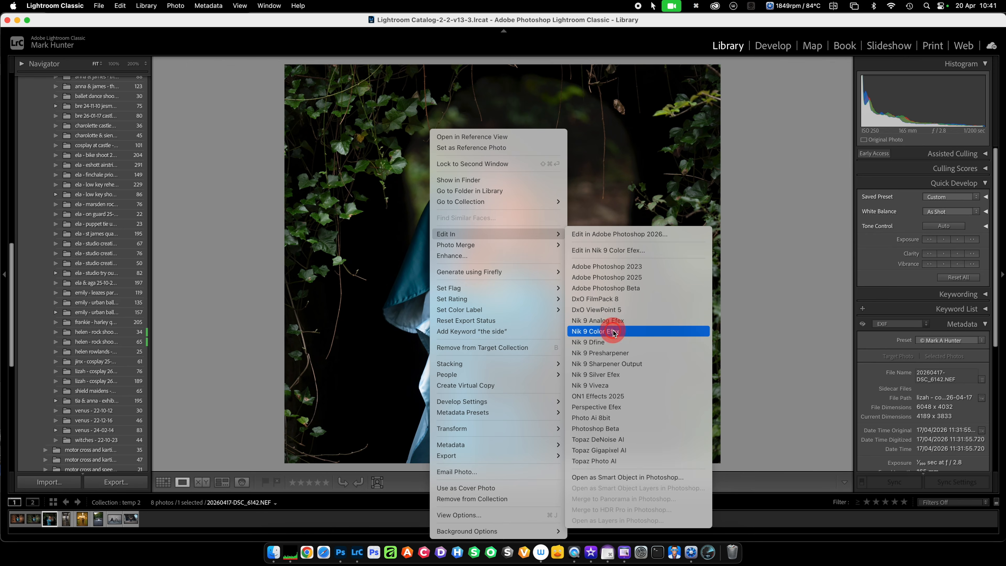
{"action": "left_click", "coordinate": [552, 365]}
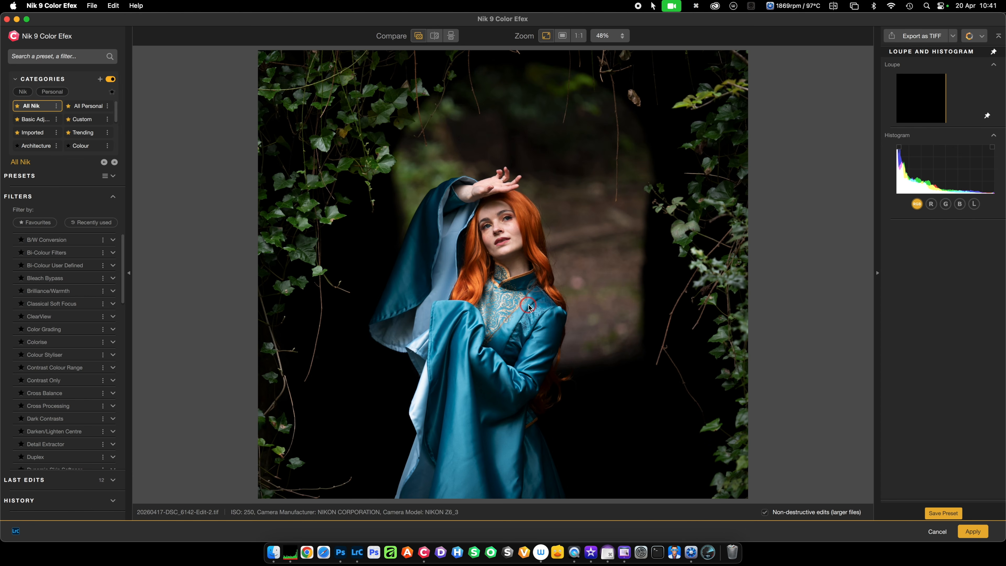
Step: Use the saved custom "indian summer" preset on the close-up, and apply the edit
{"action": "left_click", "coordinate": [89, 123]}
{"action": "left_click", "coordinate": [93, 259]}
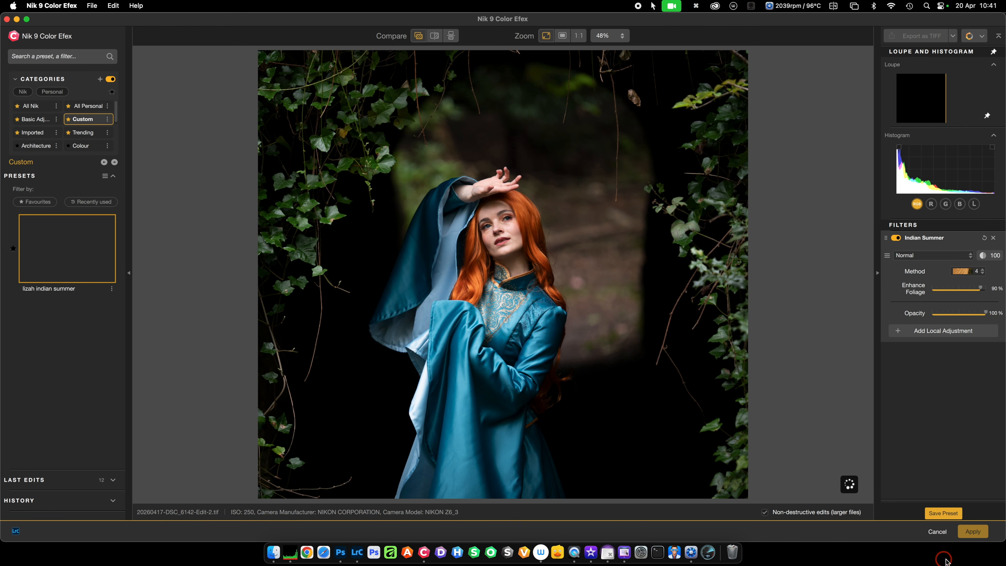
{"action": "left_click", "coordinate": [973, 532]}
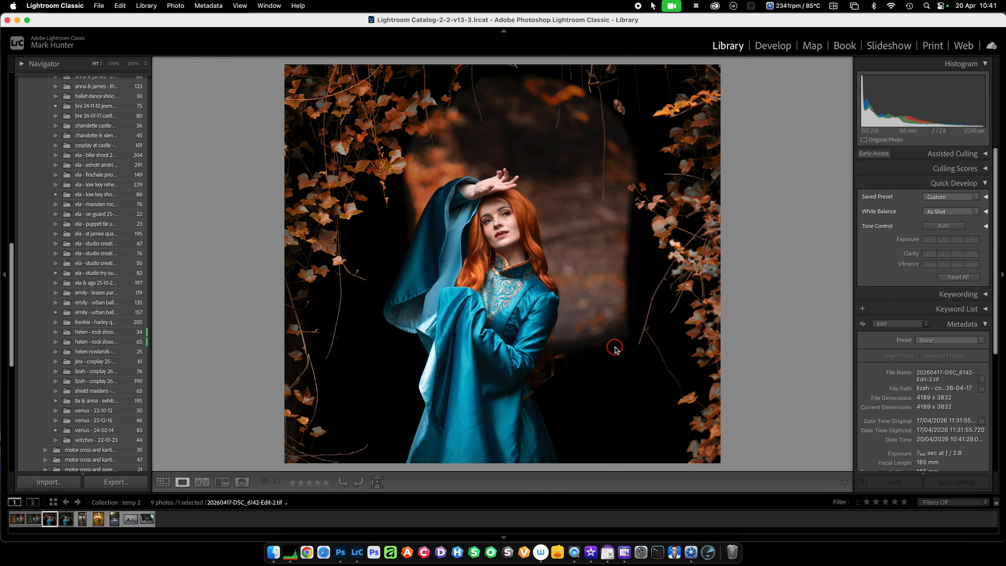
Step: Place the autumnal close-up right after the ivy tunnel edit in the Lightroom grid, and compare both edits at full view
{"action": "key", "text": "g"}
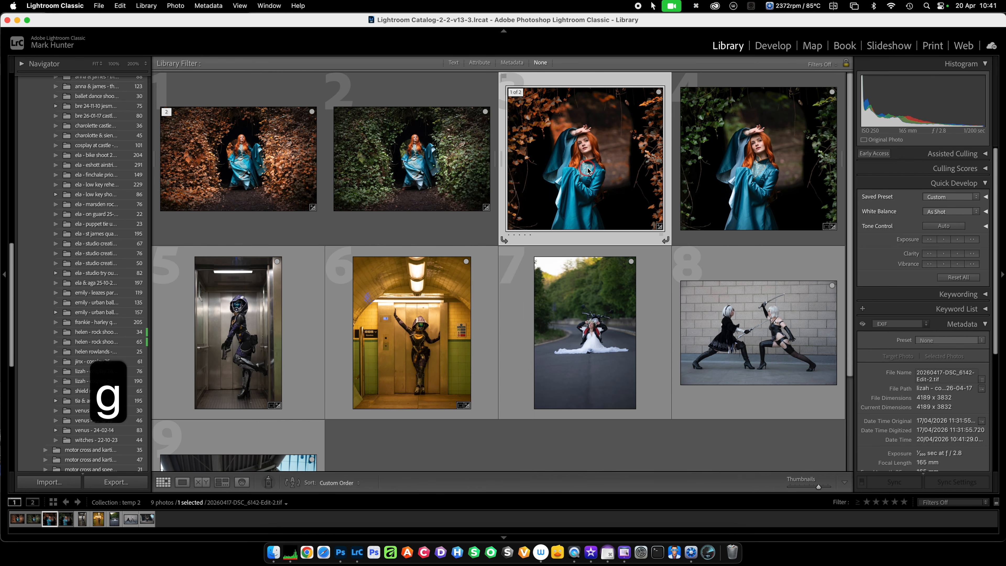
{"action": "left_click_drag", "start_coordinate": [589, 171], "coordinate": [336, 174]}
{"action": "double_click", "coordinate": [276, 176]}
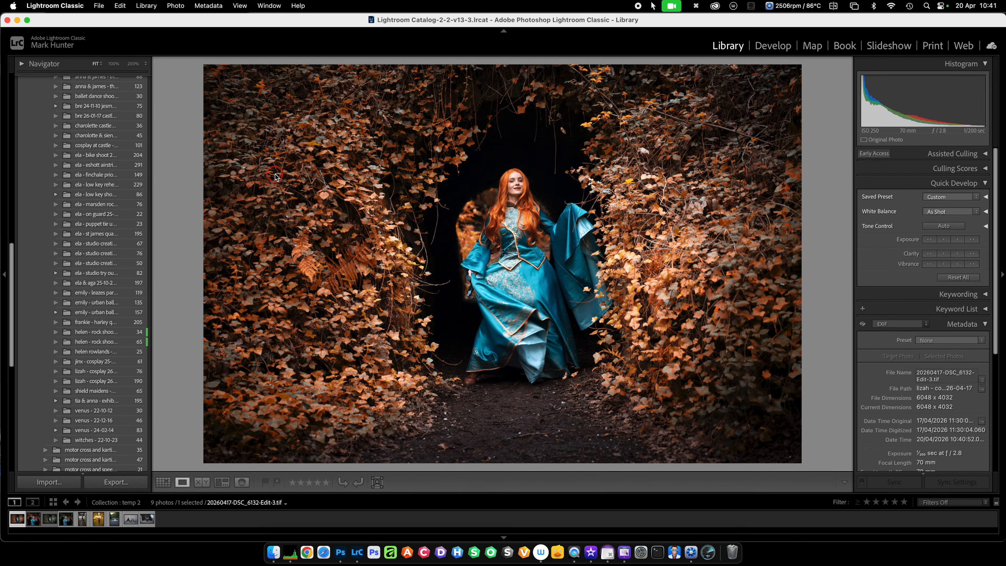
{"action": "key", "text": "Right"}
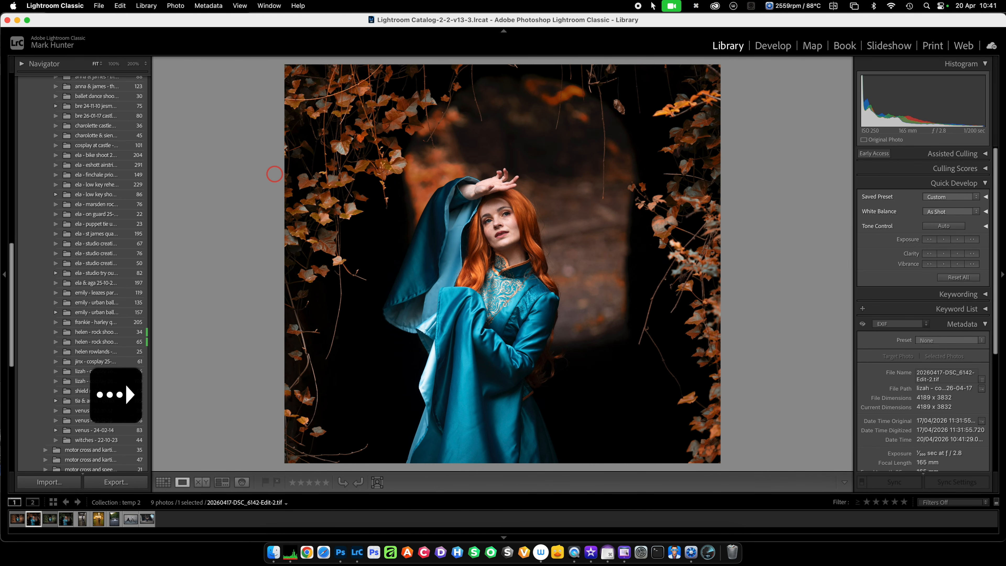
{"action": "key", "text": "Left"}
{"action": "key", "text": "Right"}
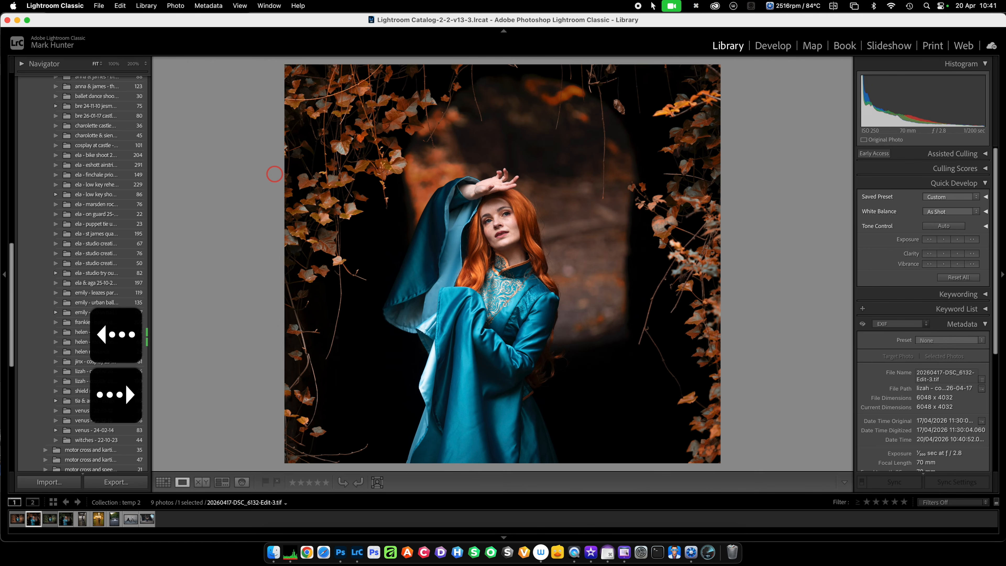
Step: Open the photo of the helmeted figure in the grey lift in Nik 9 Silver Efex
{"action": "key", "text": "g"}
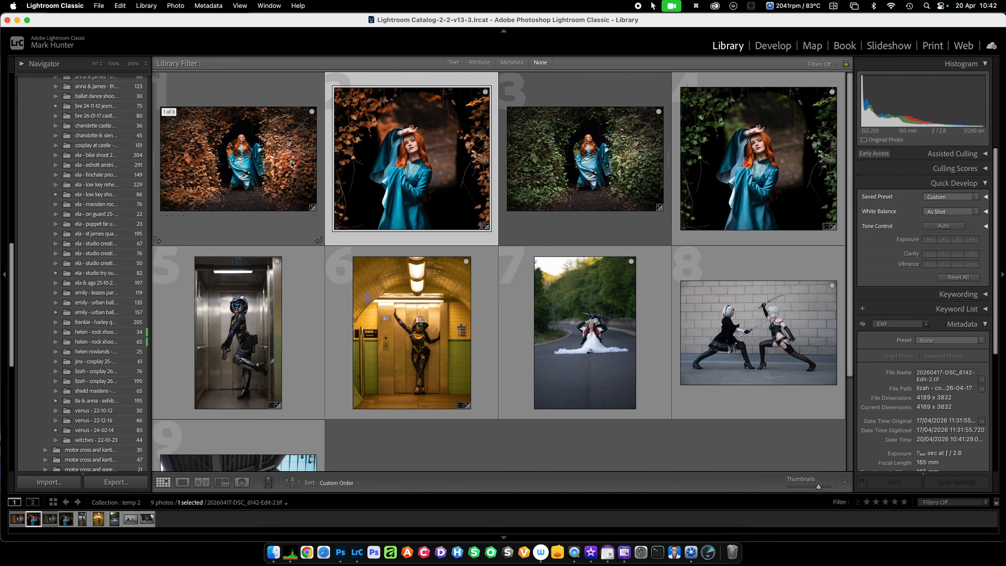
{"action": "left_click", "coordinate": [239, 333]}
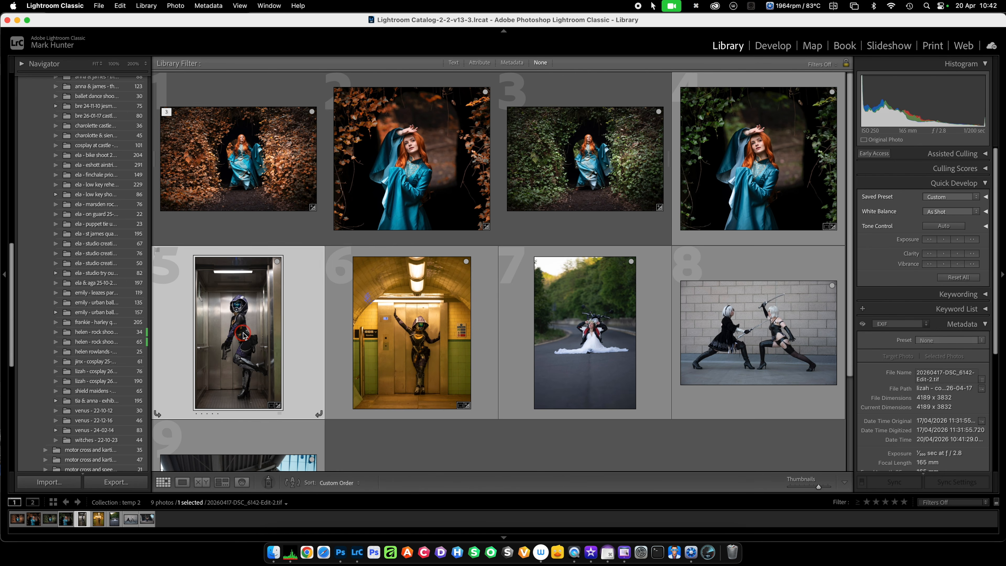
{"action": "right_click", "coordinate": [240, 315]}
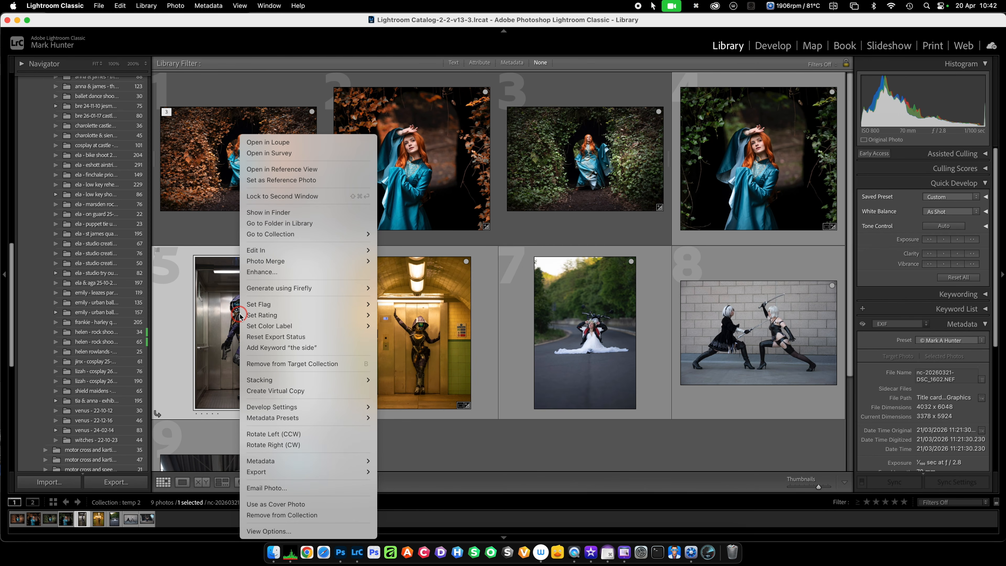
{"action": "mouse_move", "coordinate": [277, 250]}
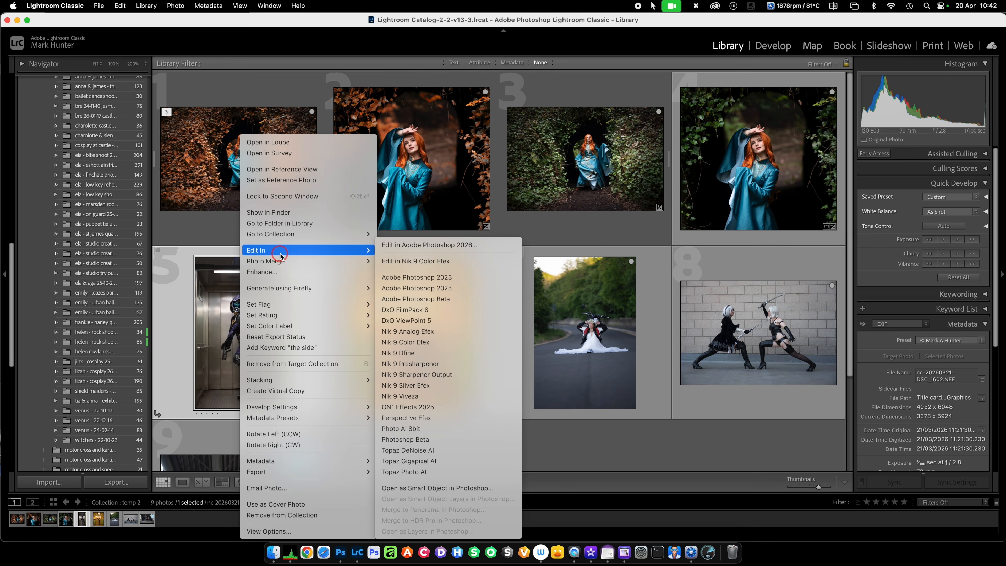
{"action": "left_click", "coordinate": [443, 385]}
{"action": "left_click", "coordinate": [546, 366]}
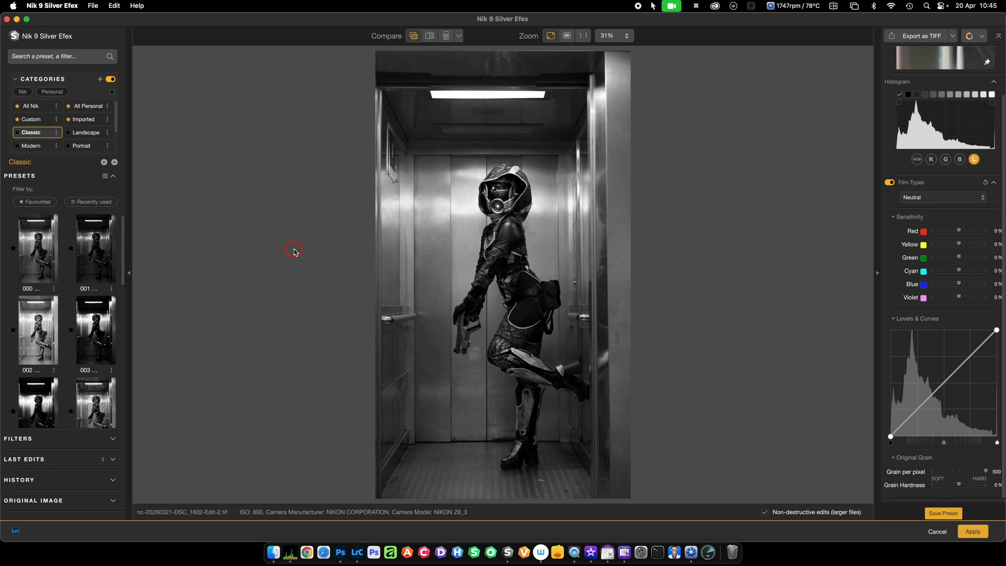
Step: Give the lift photo the Classic 002 preset with the Levels & Curves black point moved slightly inward, and apply the edit
{"action": "left_click", "coordinate": [37, 338]}
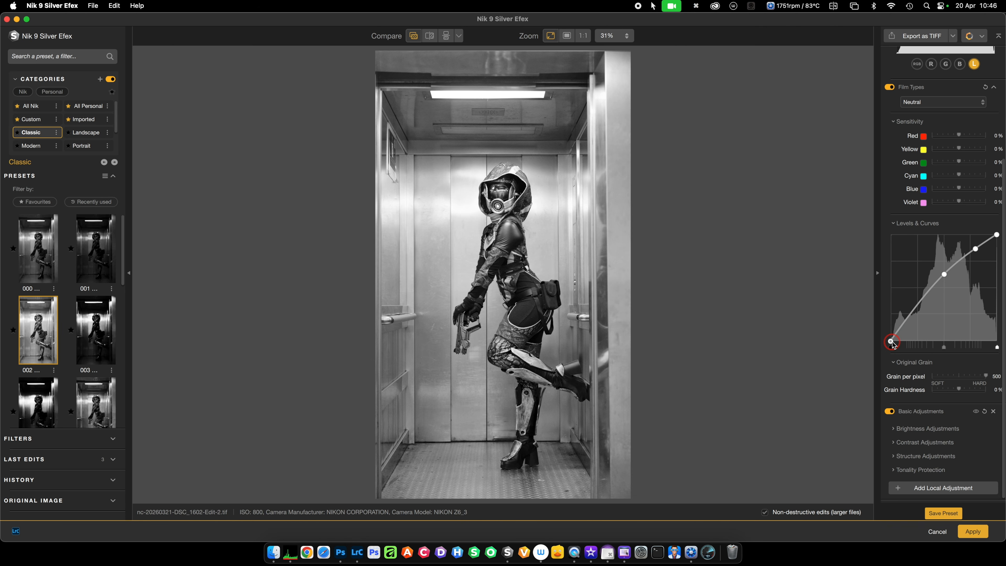
{"action": "left_click_drag", "start_coordinate": [890, 341], "coordinate": [898, 341]}
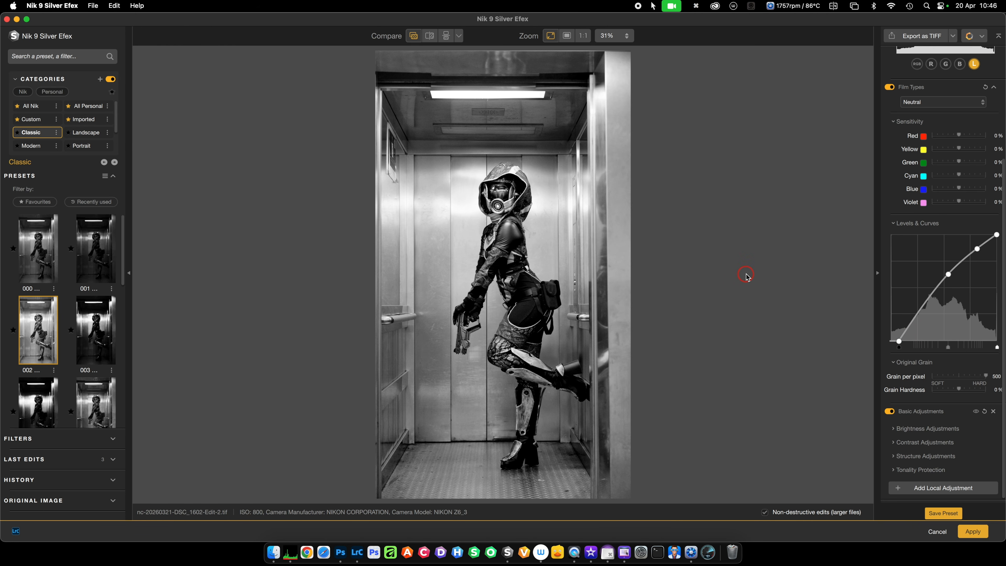
{"action": "left_click", "coordinate": [973, 532]}
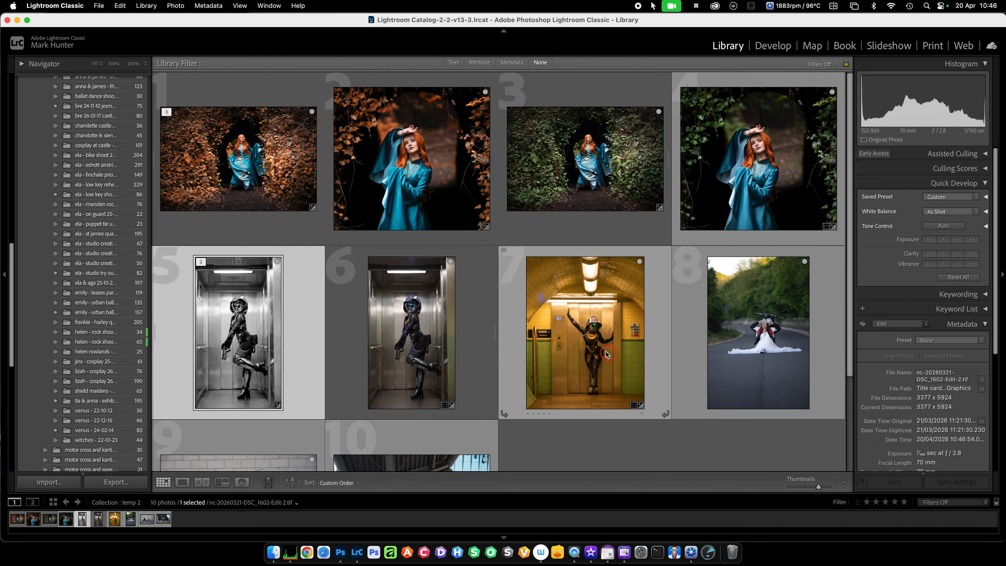
Step: Open the golden-lit photo of the hooded figure posing against the lift doors in Nik 9 Silver Efex
{"action": "left_click", "coordinate": [585, 333]}
{"action": "right_click", "coordinate": [585, 334]}
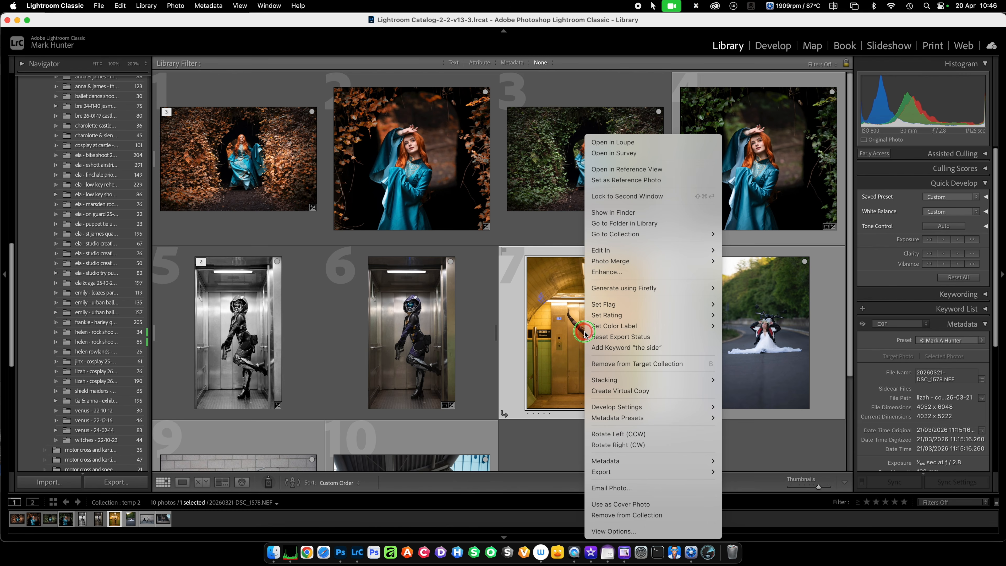
{"action": "mouse_move", "coordinate": [623, 254]}
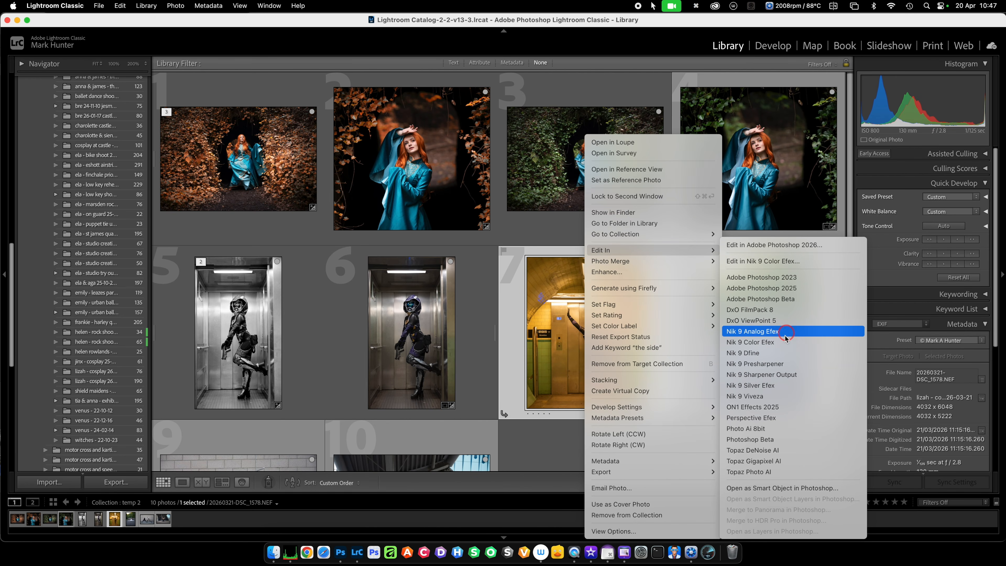
{"action": "left_click", "coordinate": [752, 387]}
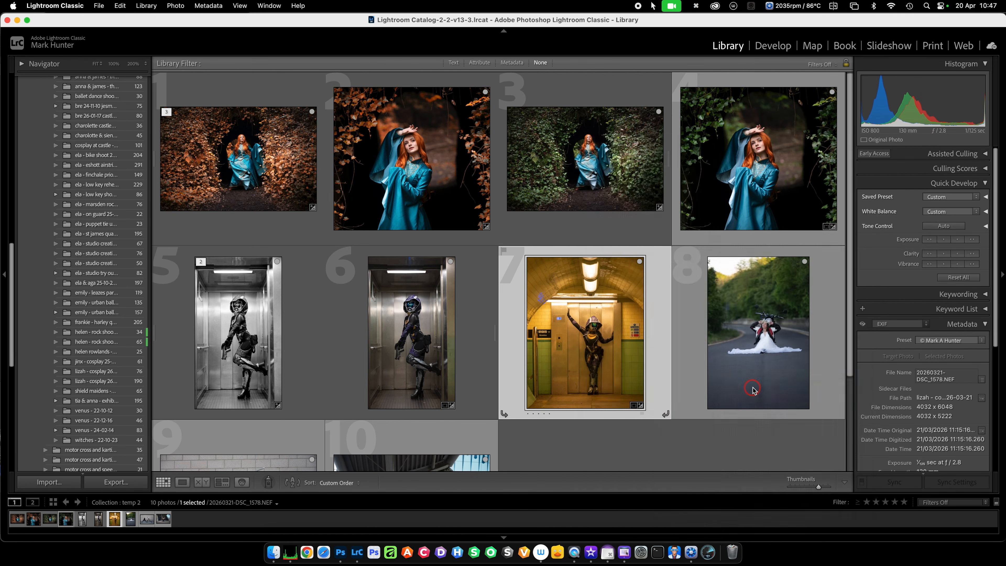
{"action": "left_click", "coordinate": [552, 365]}
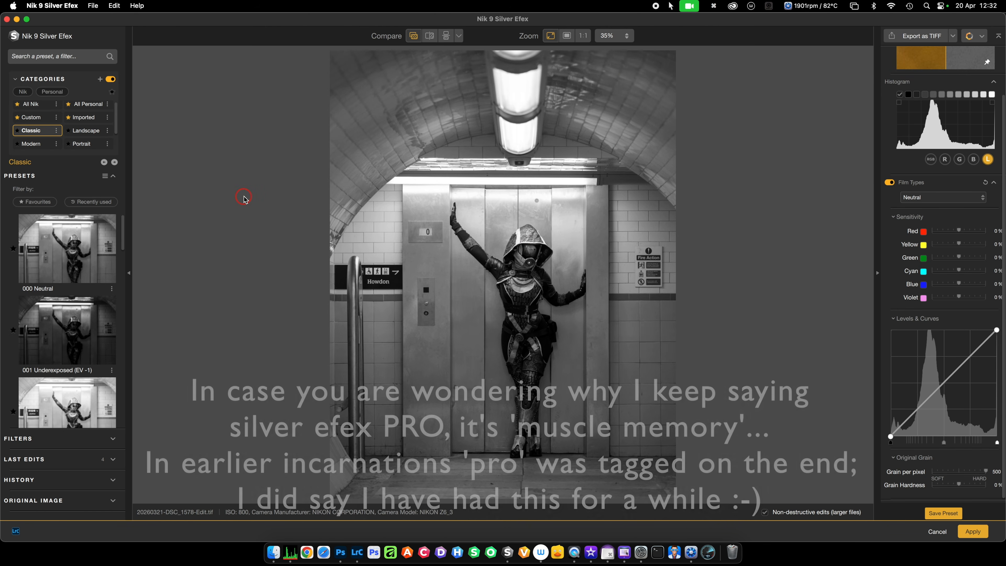
Step: Give the lift-door photo the 020 Fine Art high key preset from the Modern category
{"action": "left_click", "coordinate": [38, 146]}
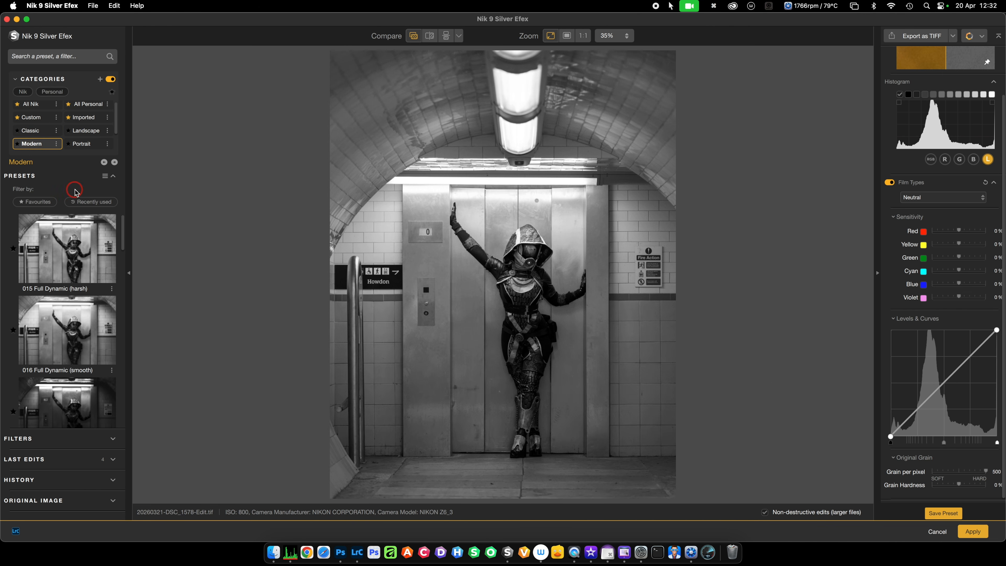
{"action": "scroll", "coordinate": [32, 264], "scroll_direction": "down", "scroll_amount": 3}
{"action": "scroll", "coordinate": [34, 259], "scroll_direction": "down", "scroll_amount": 2}
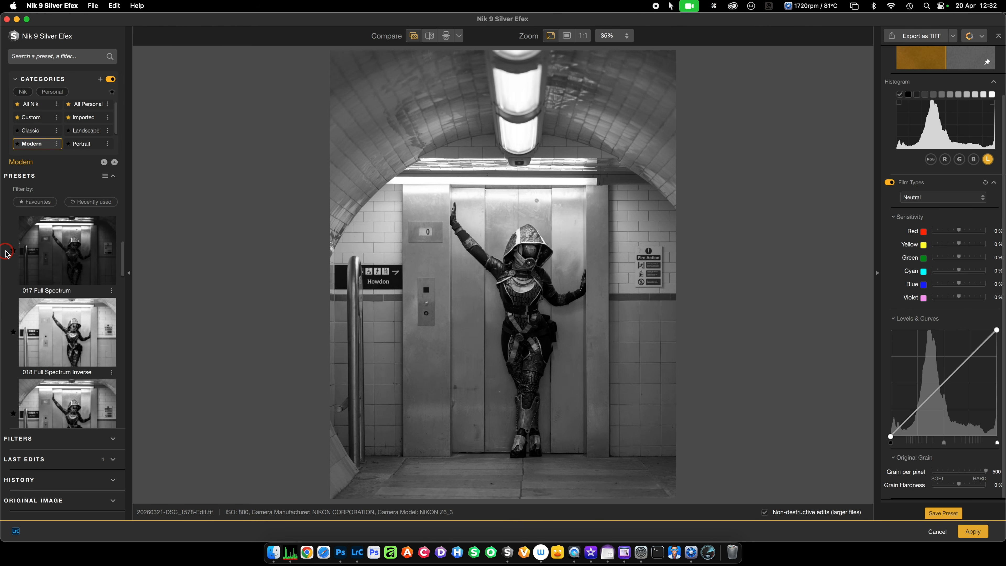
{"action": "scroll", "coordinate": [36, 313], "scroll_direction": "down", "scroll_amount": 5}
{"action": "scroll", "coordinate": [35, 313], "scroll_direction": "down", "scroll_amount": 2}
{"action": "left_click", "coordinate": [71, 313]}
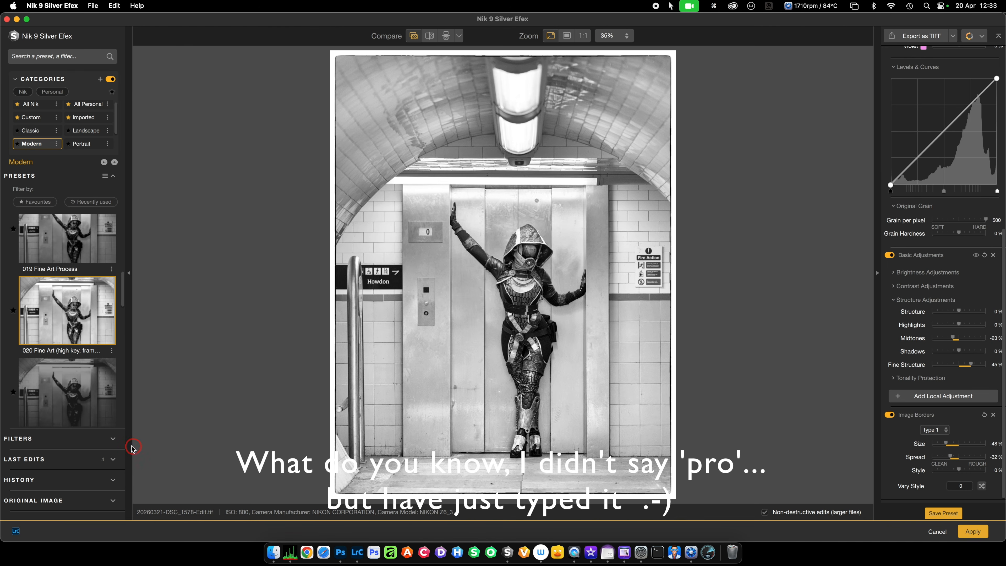
Step: Remove the Image Borders filter from the lift-door photo, and apply the edit
{"action": "left_click", "coordinate": [113, 438]}
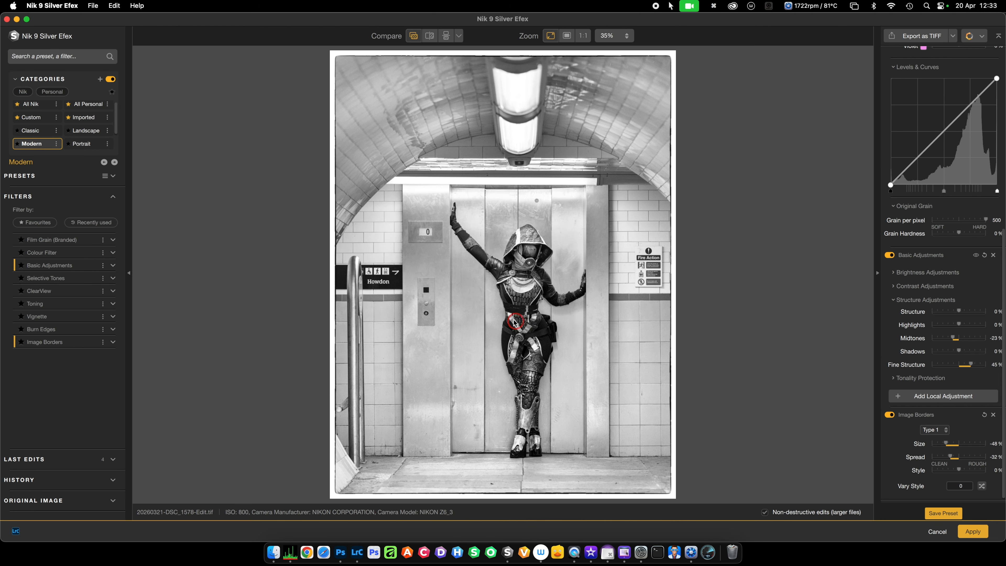
{"action": "left_click", "coordinate": [54, 344]}
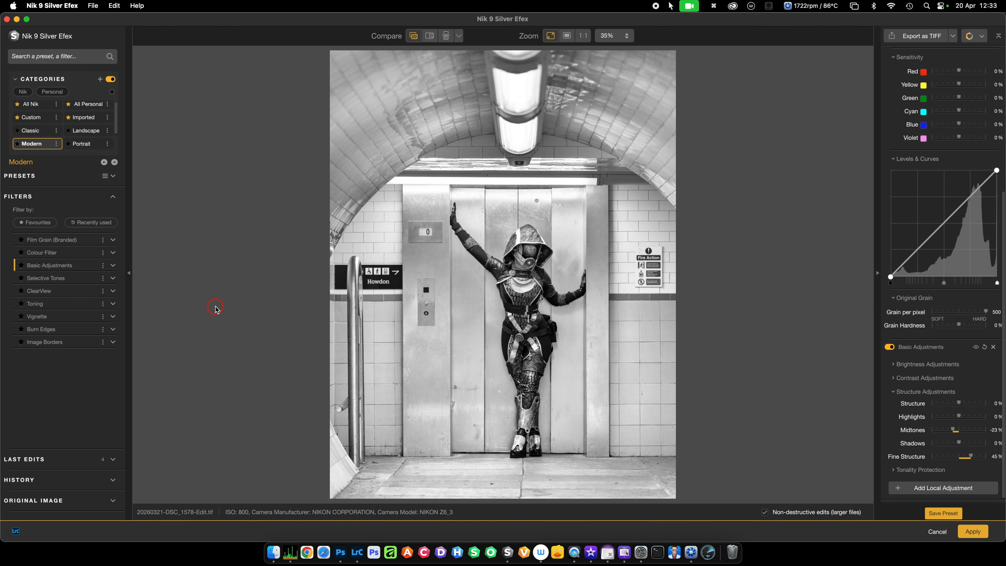
{"action": "left_click", "coordinate": [974, 531]}
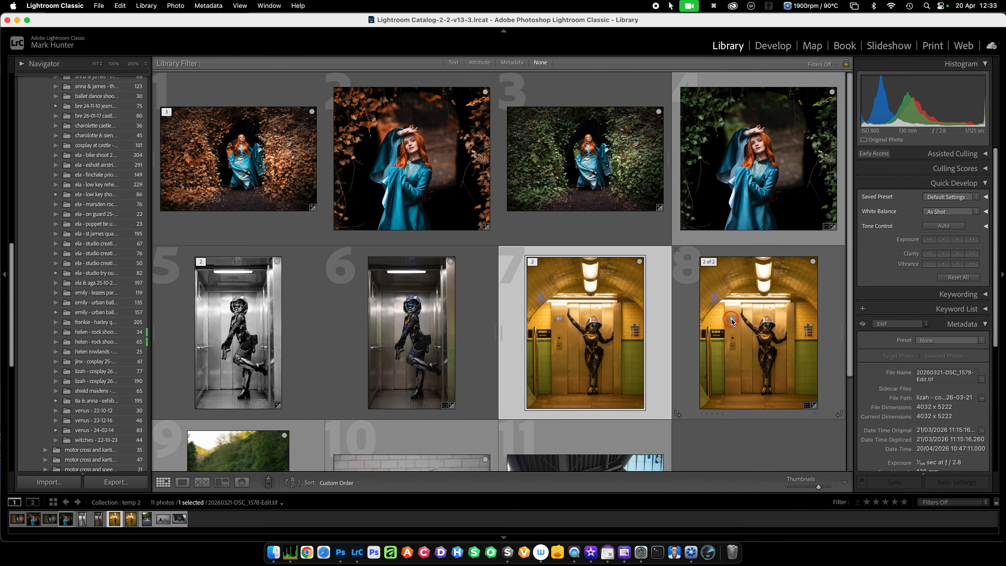
Step: Compare the black-and-white lift-door edit with its colour original at full view, and return to the grid
{"action": "double_click", "coordinate": [616, 362]}
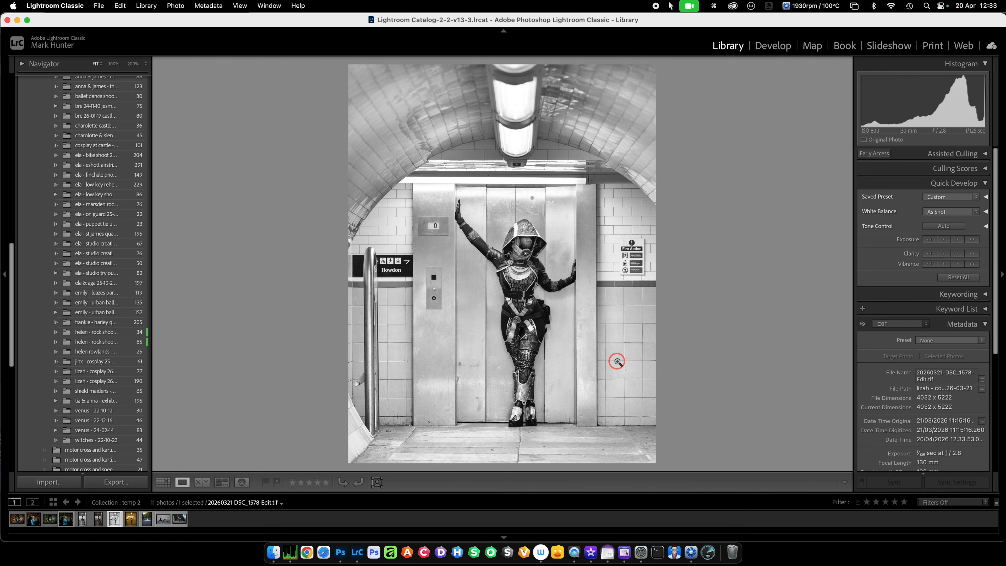
{"action": "key", "text": "Right"}
{"action": "key", "text": "Left"}
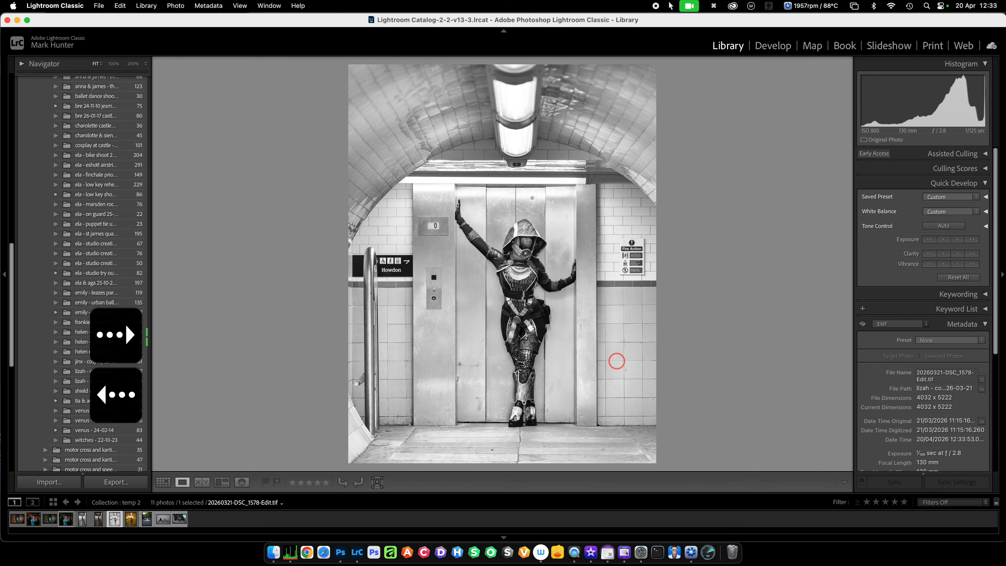
{"action": "key", "text": "Right"}
{"action": "key", "text": "Left"}
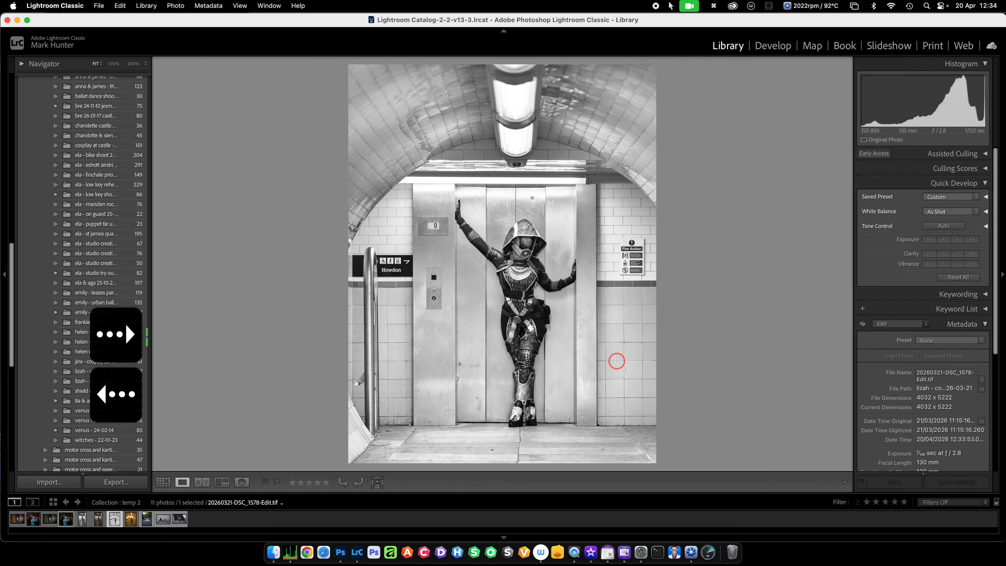
{"action": "key", "text": "g"}
Step: Open the photo of the two sword fighters in Nik 9 Analog Efex as a copy with Lightroom adjustments
{"action": "scroll", "coordinate": [606, 348], "scroll_direction": "down", "scroll_amount": 3}
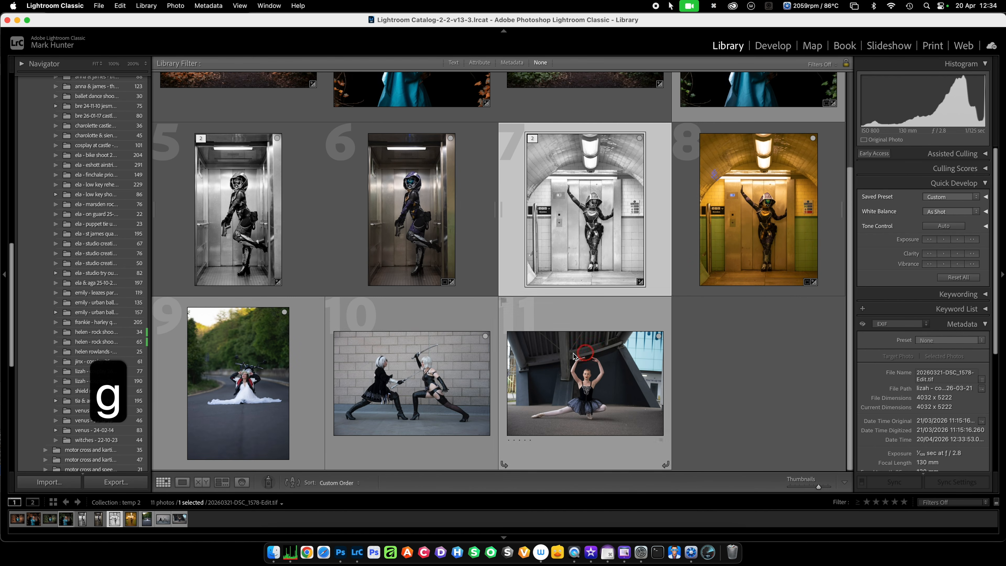
{"action": "left_click", "coordinate": [401, 368]}
{"action": "right_click", "coordinate": [401, 368]}
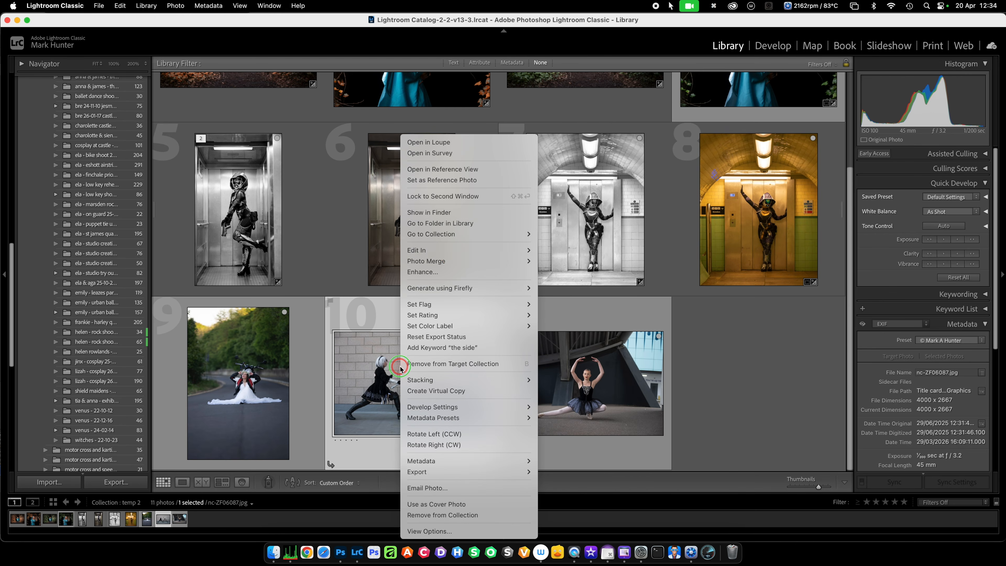
{"action": "mouse_move", "coordinate": [454, 253]}
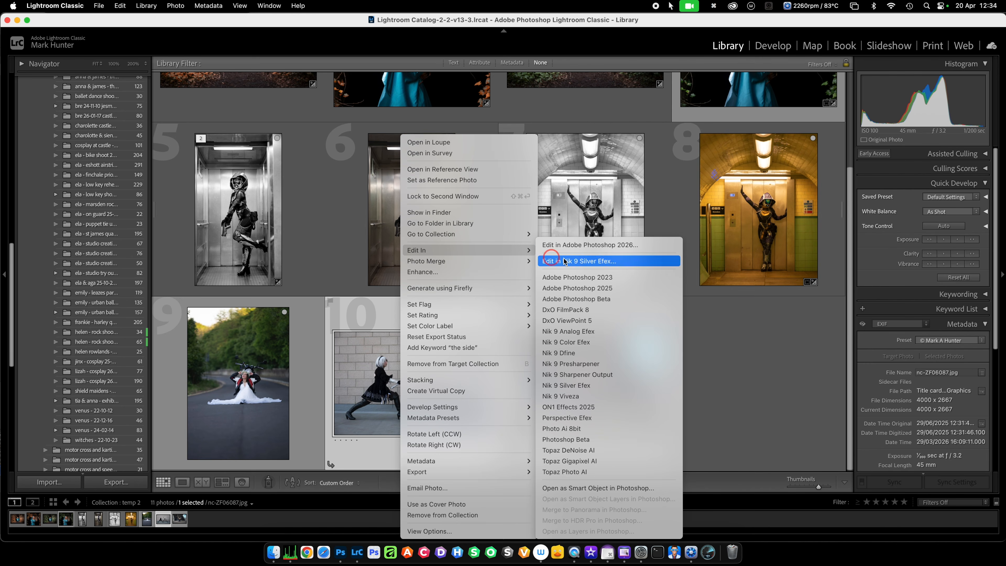
{"action": "left_click", "coordinate": [598, 335]}
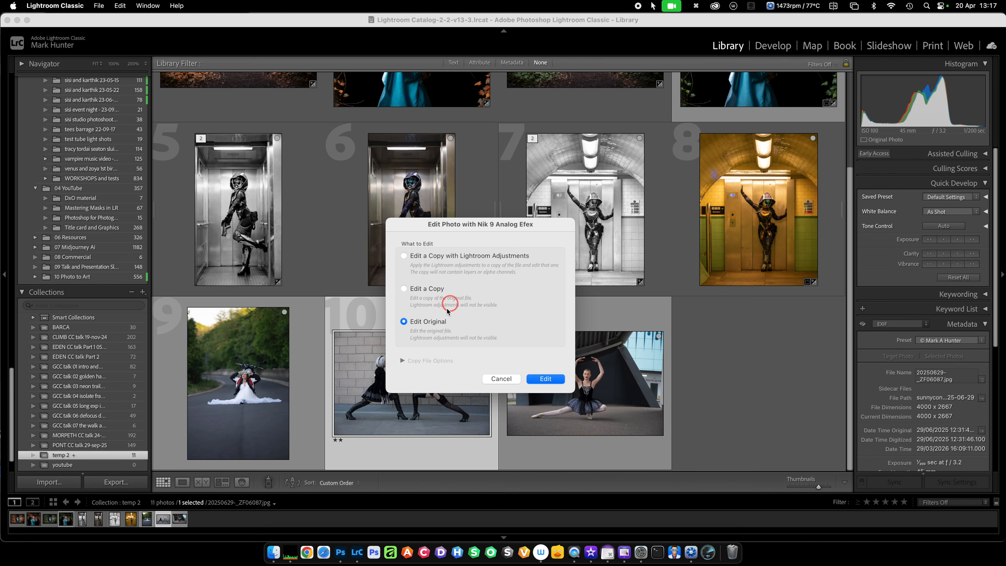
{"action": "left_click", "coordinate": [433, 256]}
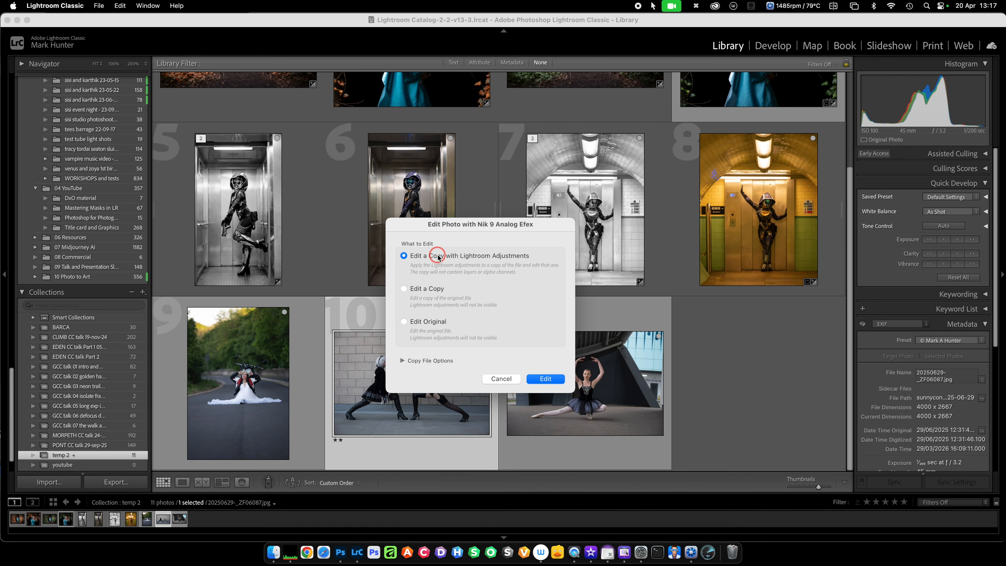
{"action": "left_click", "coordinate": [546, 378]}
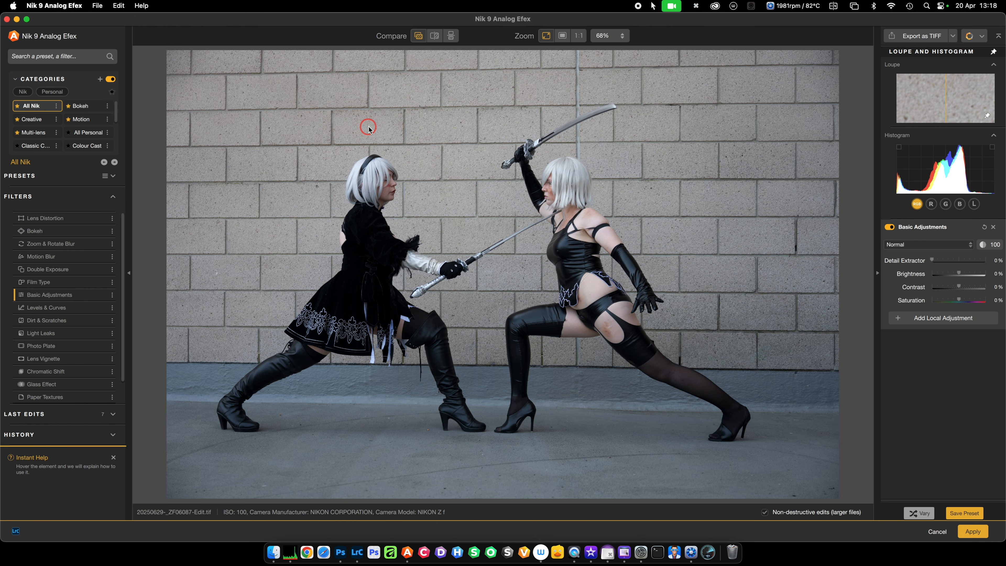
Step: Add the Chromatic Shift filter with Red/Cyan channels, and set the Basic Adjustments brightness to -6% and contrast to 30%
{"action": "left_click", "coordinate": [22, 373]}
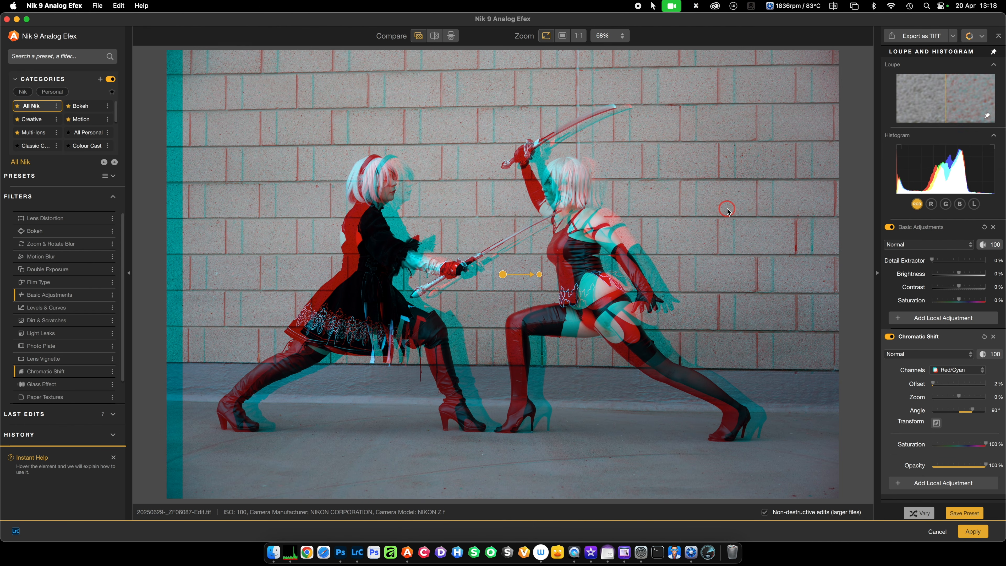
{"action": "left_click", "coordinate": [983, 370]}
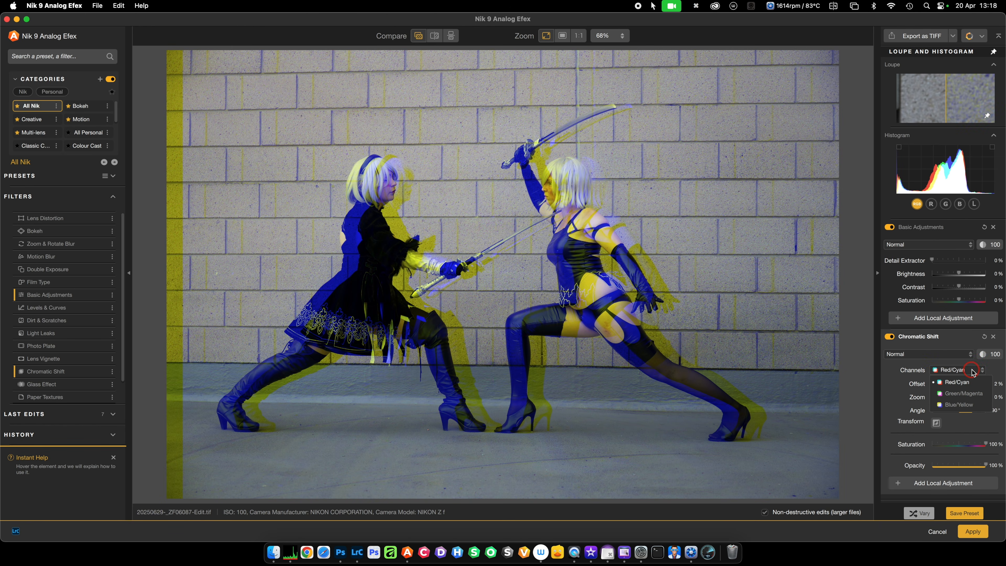
{"action": "left_click", "coordinate": [895, 369]}
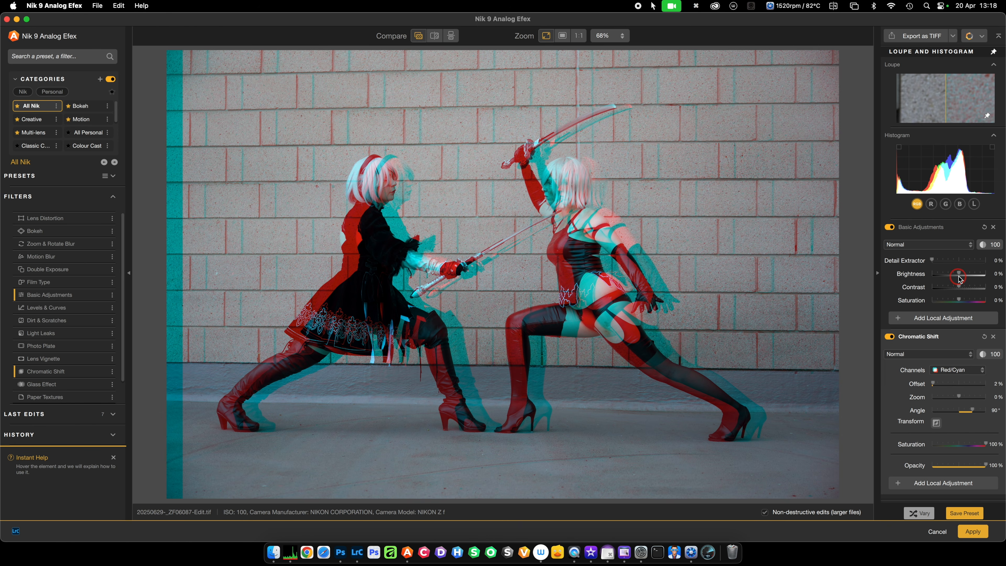
{"action": "left_click_drag", "start_coordinate": [958, 274], "coordinate": [961, 300]}
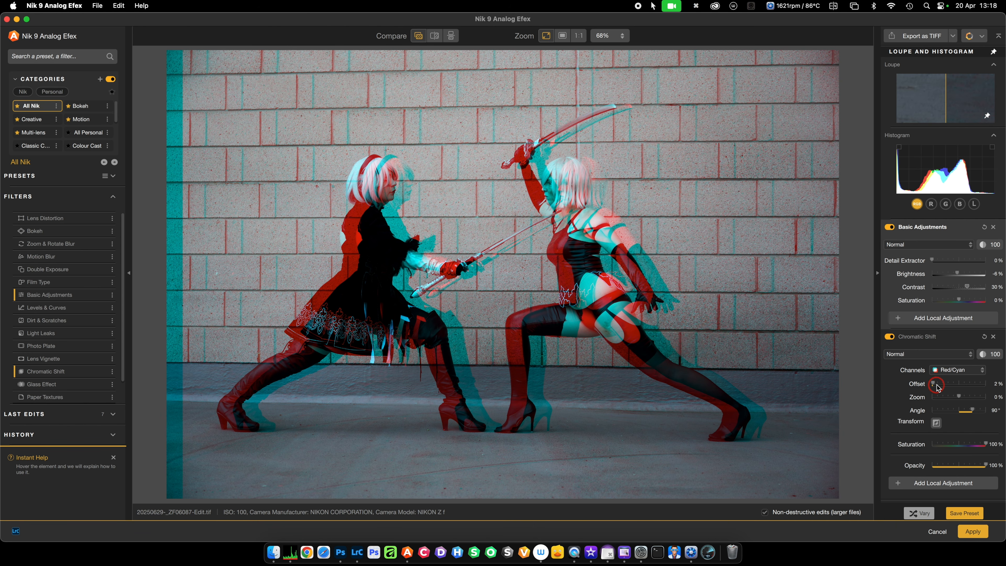
Step: Set the Chromatic Shift offset to 4%, zoom to 28% and angle to 94°, and apply the edit
{"action": "left_click_drag", "start_coordinate": [935, 384], "coordinate": [936, 386]}
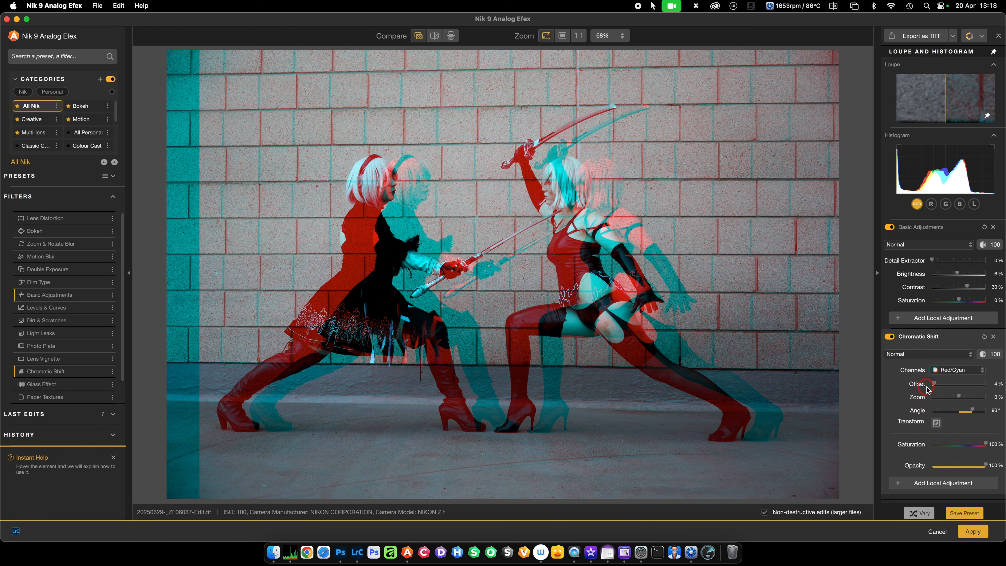
{"action": "mouse_move", "coordinate": [959, 396]}
{"action": "left_mouse_down"}
{"action": "mouse_move", "coordinate": [976, 411]}
{"action": "mouse_move", "coordinate": [966, 411]}
{"action": "left_mouse_up"}
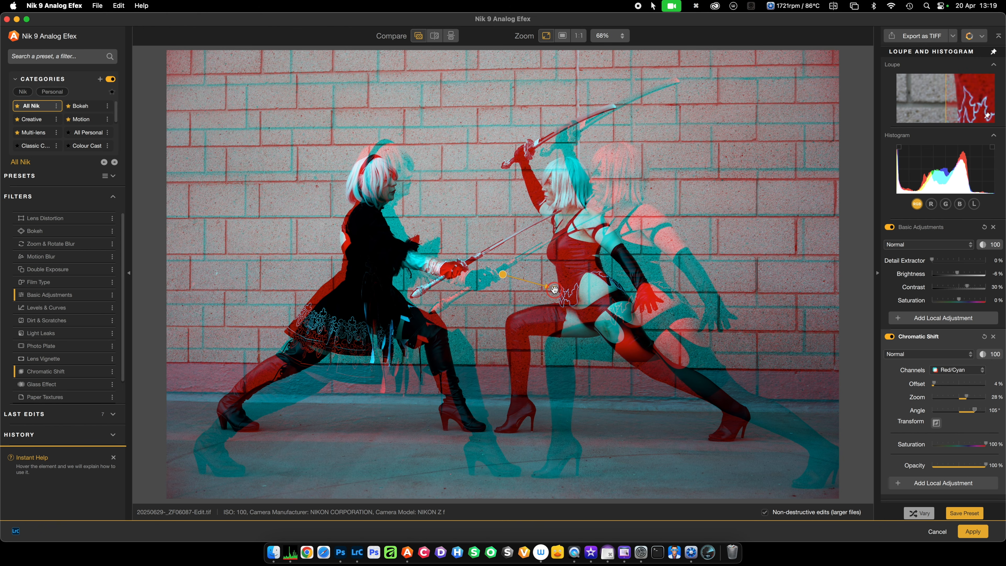
{"action": "left_click_drag", "start_coordinate": [554, 290], "coordinate": [571, 253]}
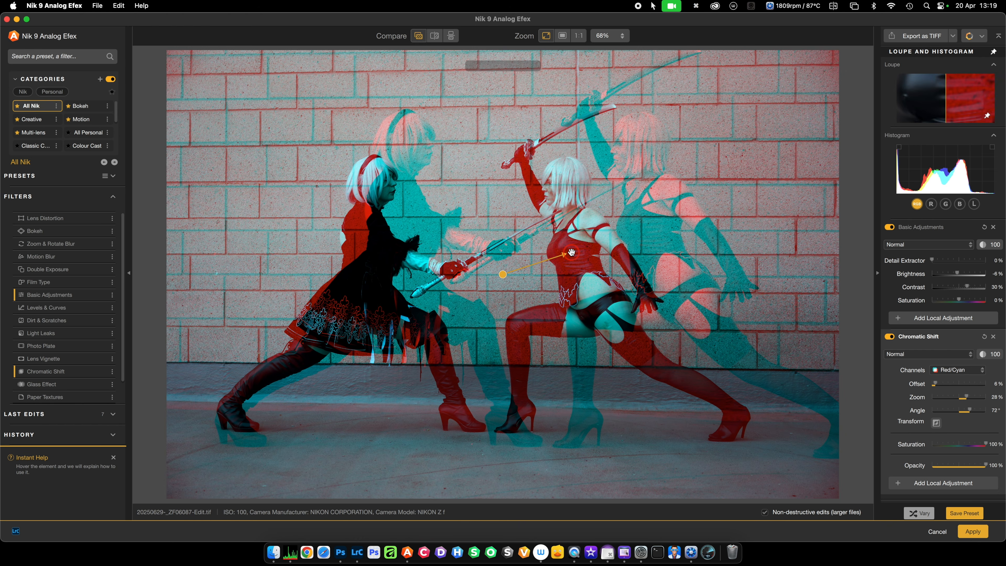
{"action": "left_click_drag", "start_coordinate": [570, 252], "coordinate": [552, 278]}
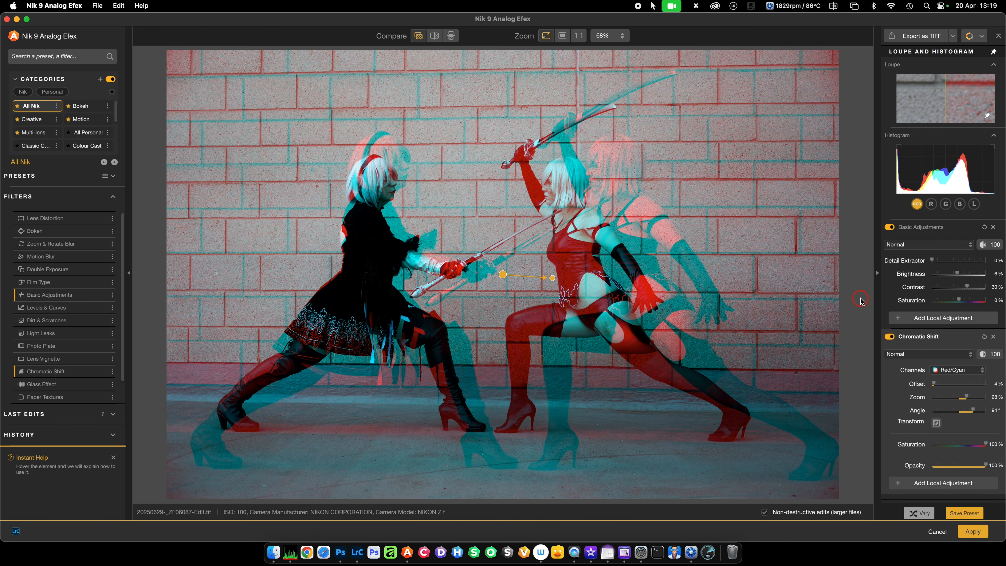
{"action": "left_click", "coordinate": [971, 531]}
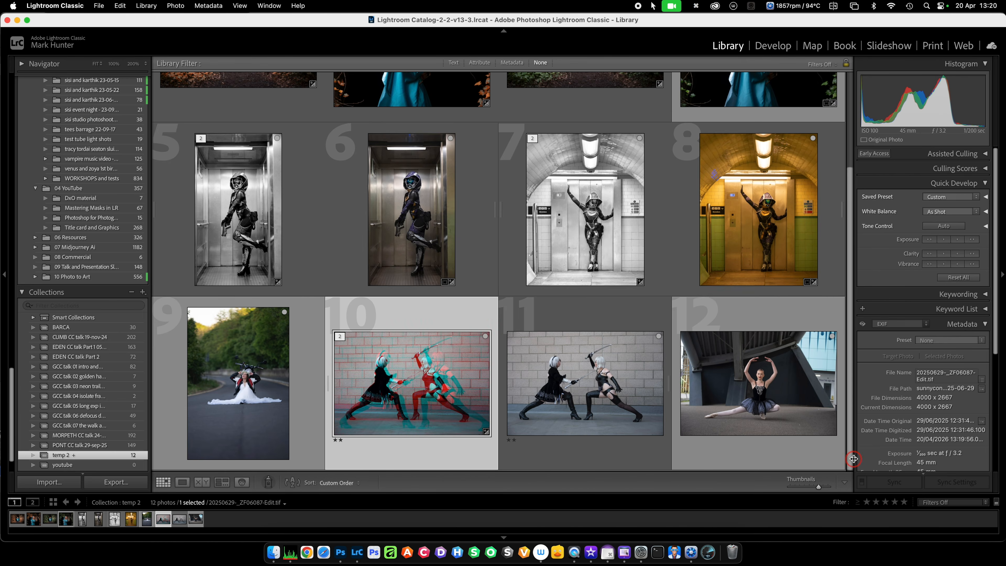
Step: Compare the original sword-fighter photo with its Chromatic Shift edit at full view
{"action": "double_click", "coordinate": [552, 403]}
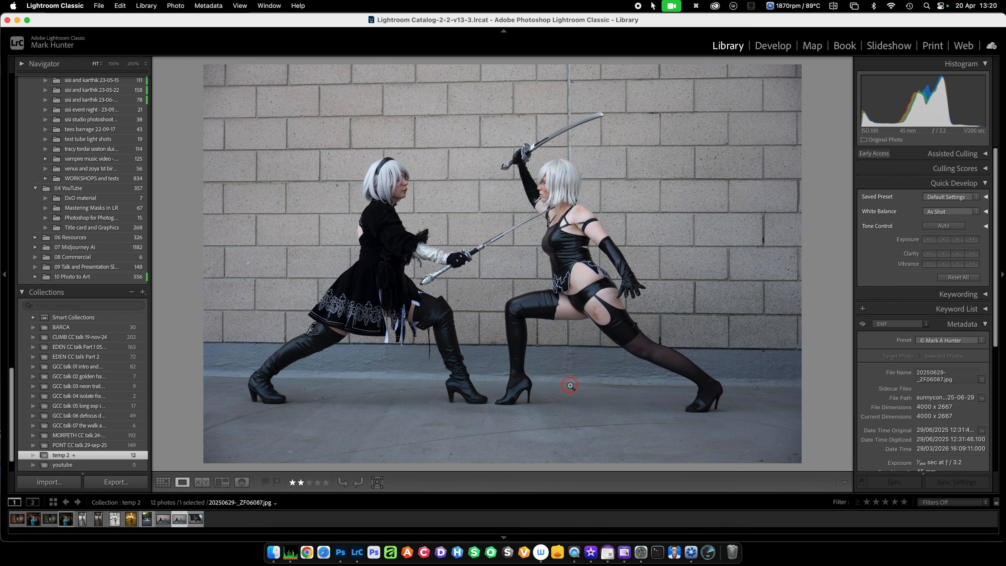
{"action": "key", "text": "Left"}
{"action": "key", "text": "Left"}
{"action": "key", "text": "Right"}
{"action": "key", "text": "Right"}
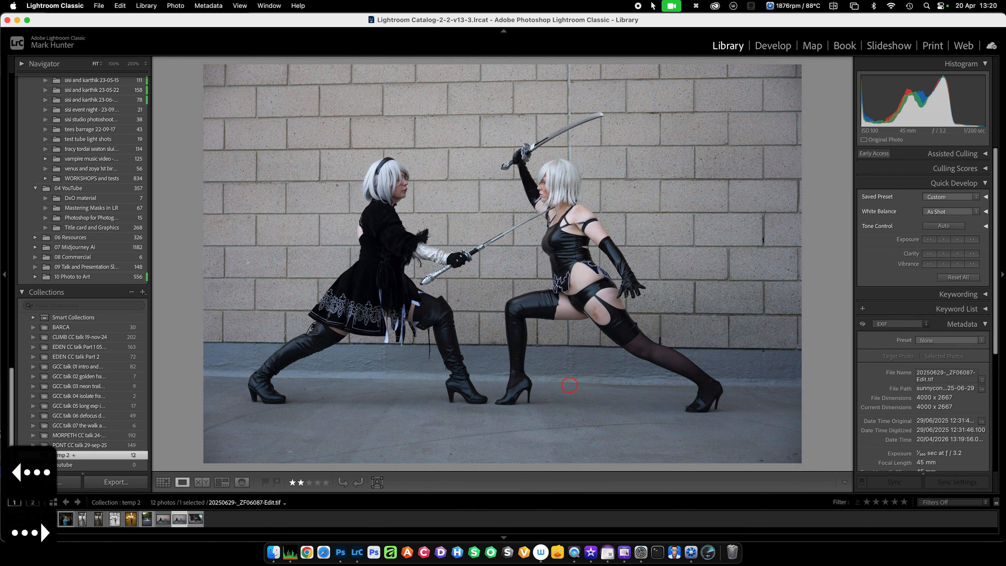
Step: Open the photo of the ballerina in Nik 9 Color Efex as a copy with Lightroom adjustments
{"action": "key", "text": "Right"}
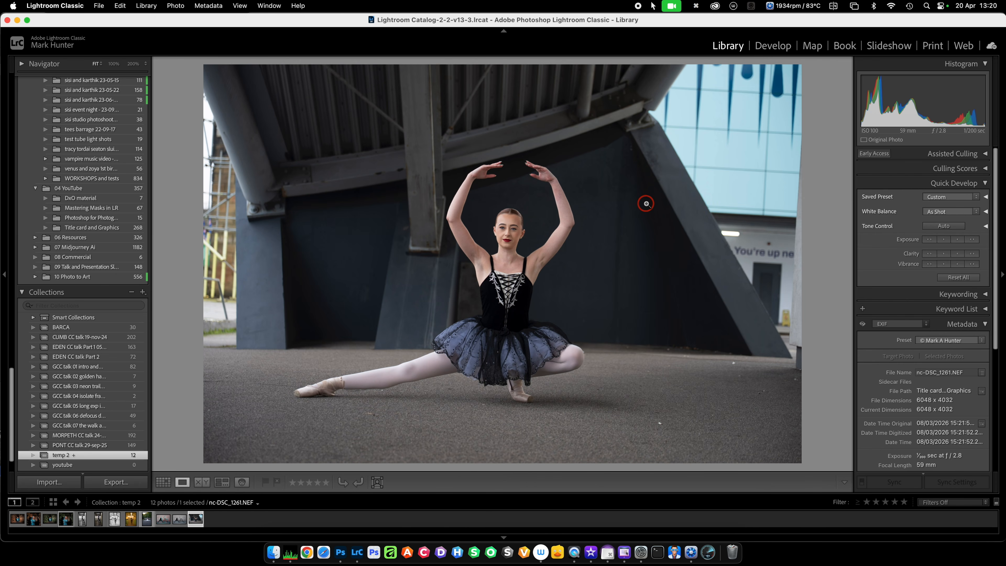
{"action": "right_click", "coordinate": [632, 211]}
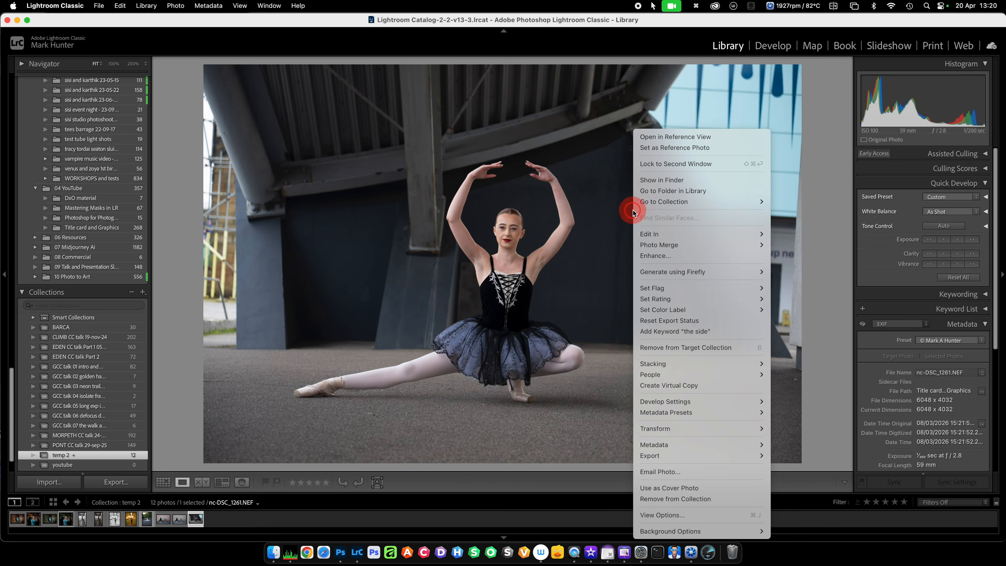
{"action": "mouse_move", "coordinate": [665, 237]}
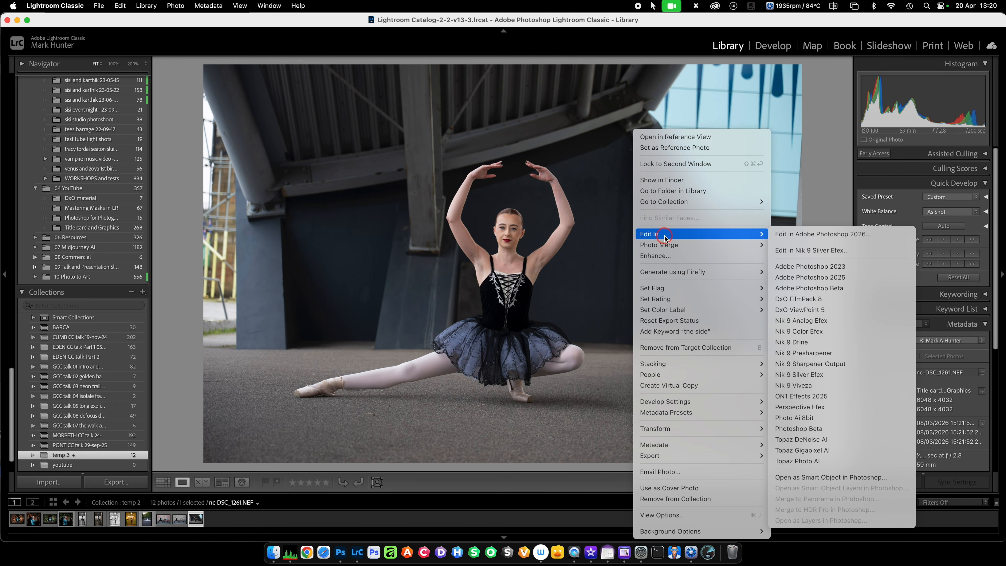
{"action": "left_click", "coordinate": [827, 332]}
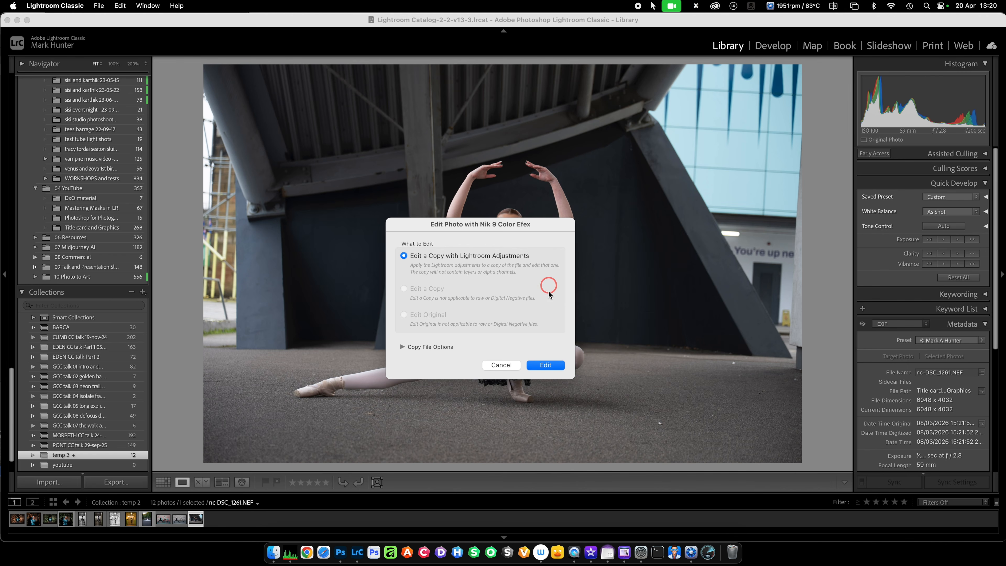
{"action": "left_click", "coordinate": [545, 365]}
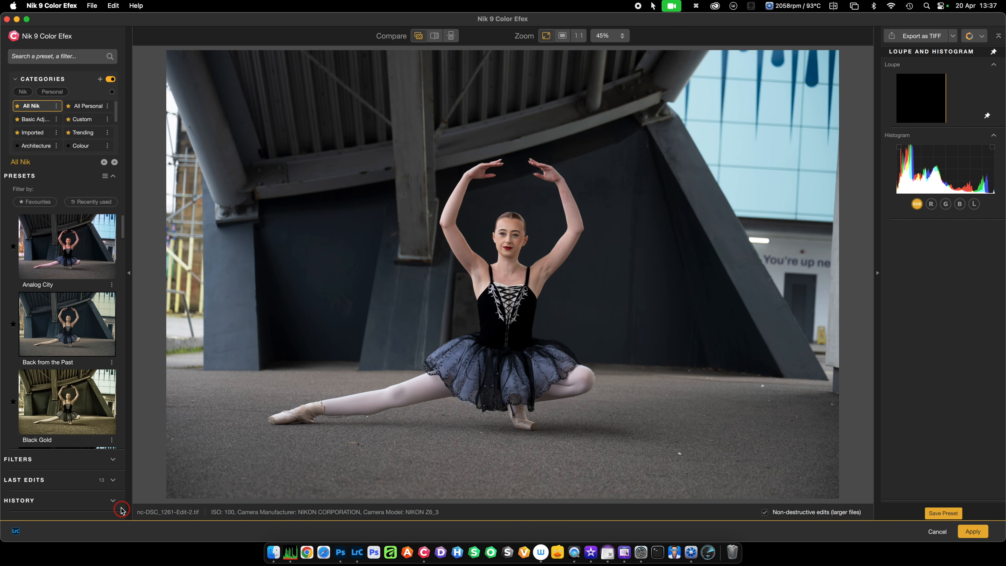
Step: Add the B/W Conversion filter and restrict it with a Depth Mask placed on the background beside the ballerina
{"action": "left_click", "coordinate": [113, 460]}
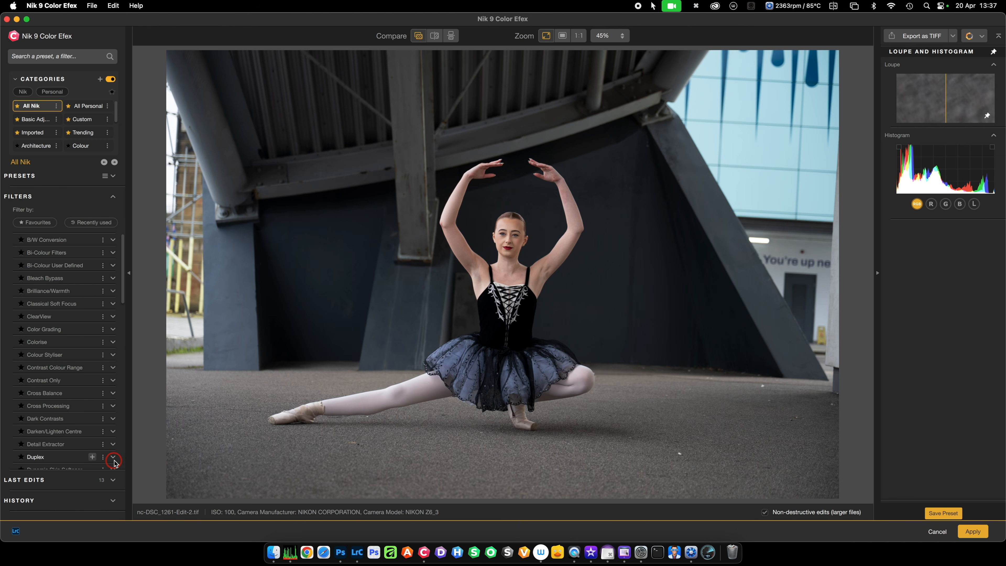
{"action": "left_click", "coordinate": [68, 241]}
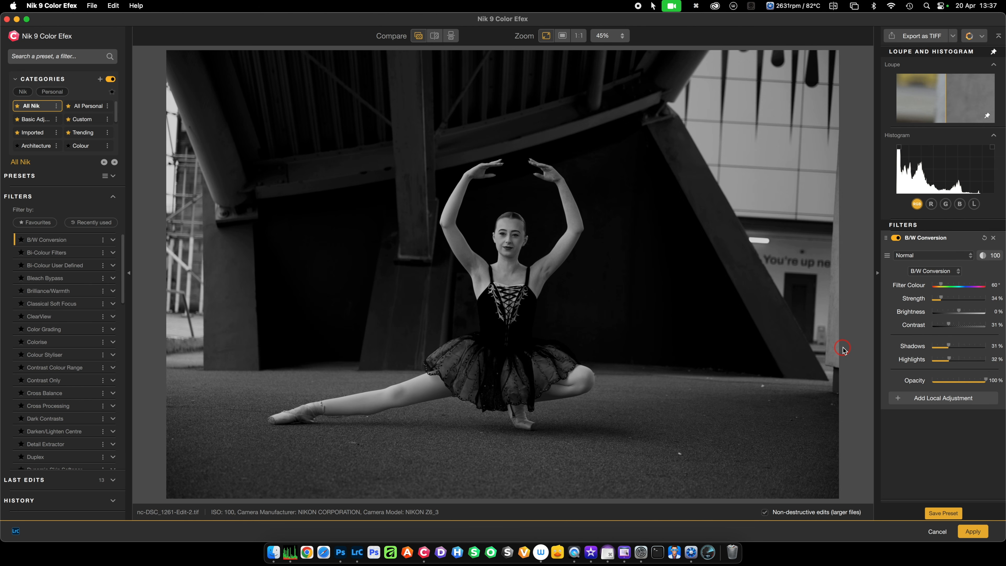
{"action": "left_click", "coordinate": [945, 398]}
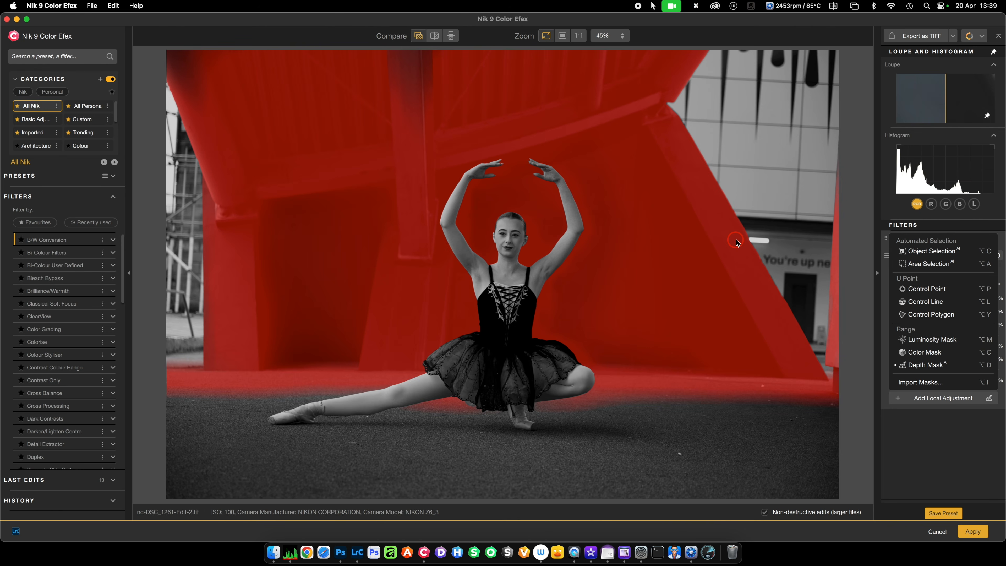
{"action": "left_click", "coordinate": [735, 243]}
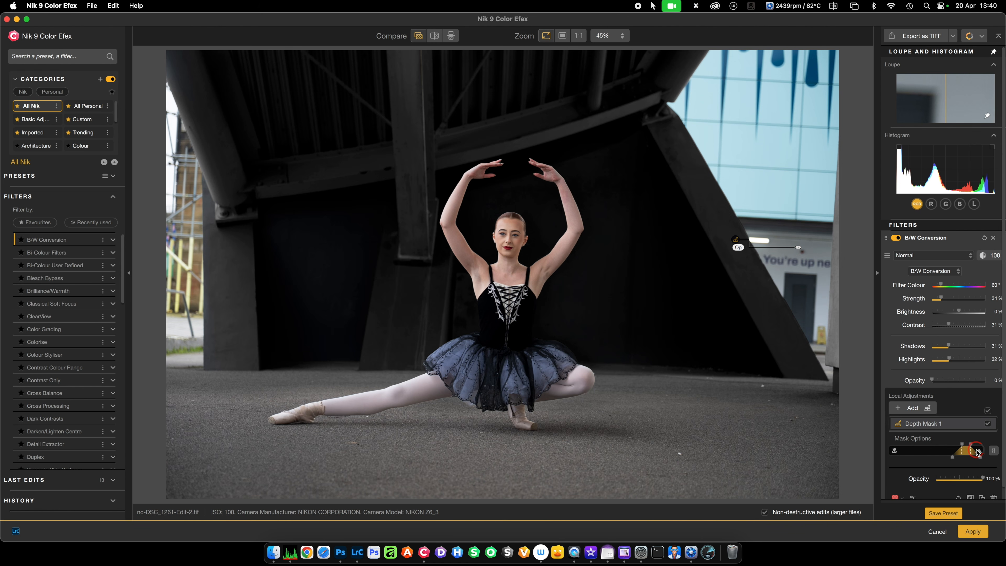
Step: Extend the Depth Mask range to the farthest distance and fine-tune its near limit so the whole background is covered
{"action": "left_click_drag", "start_coordinate": [970, 445], "coordinate": [984, 444]}
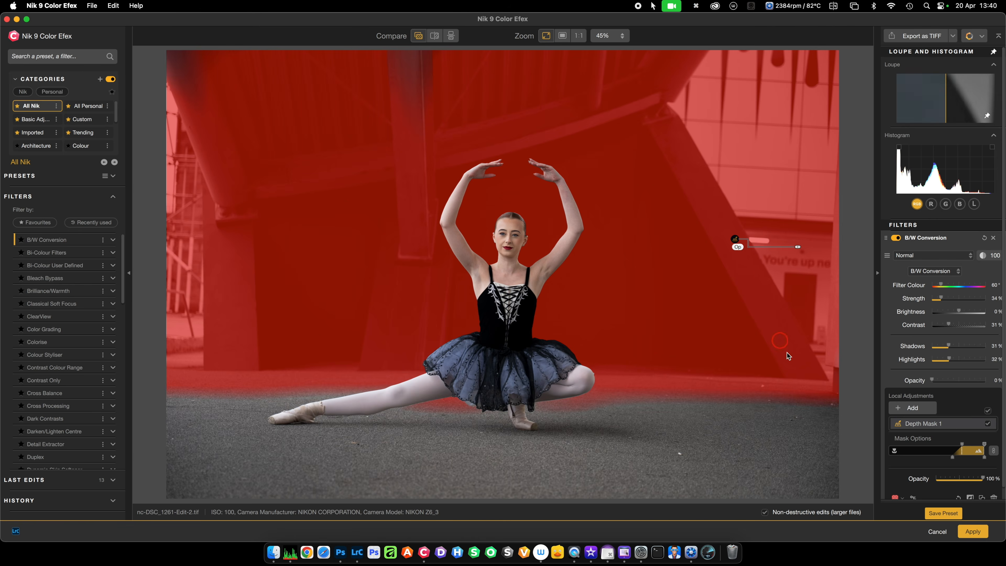
{"action": "left_click", "coordinate": [962, 423]}
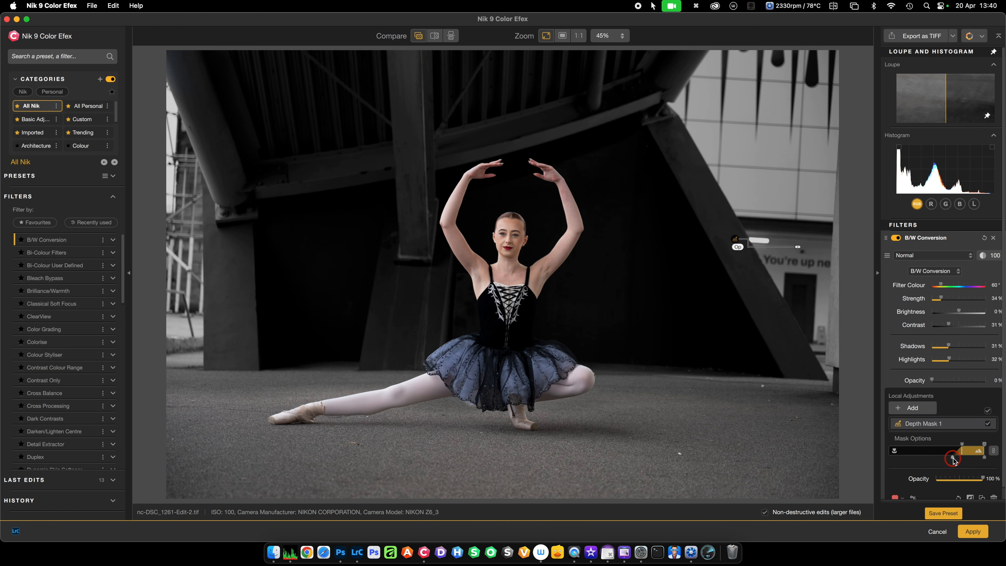
{"action": "mouse_move", "coordinate": [963, 444]}
{"action": "left_mouse_down"}
{"action": "mouse_move", "coordinate": [934, 457]}
{"action": "mouse_move", "coordinate": [961, 445]}
{"action": "left_mouse_up"}
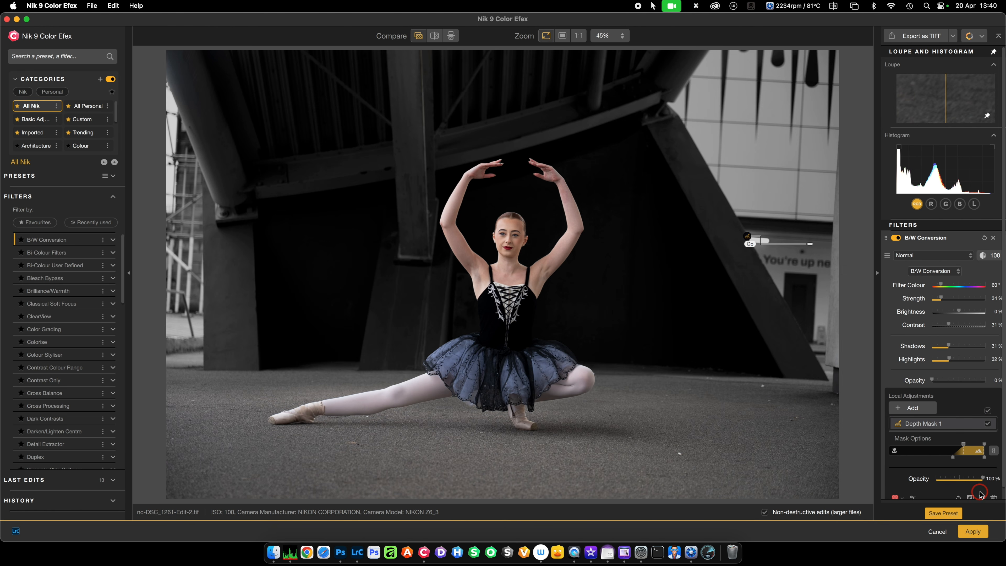
Step: Reduce the Depth Mask opacity to 79% and apply the edit to the ballerina photo
{"action": "scroll", "coordinate": [979, 481], "scroll_direction": "down", "scroll_amount": 1}
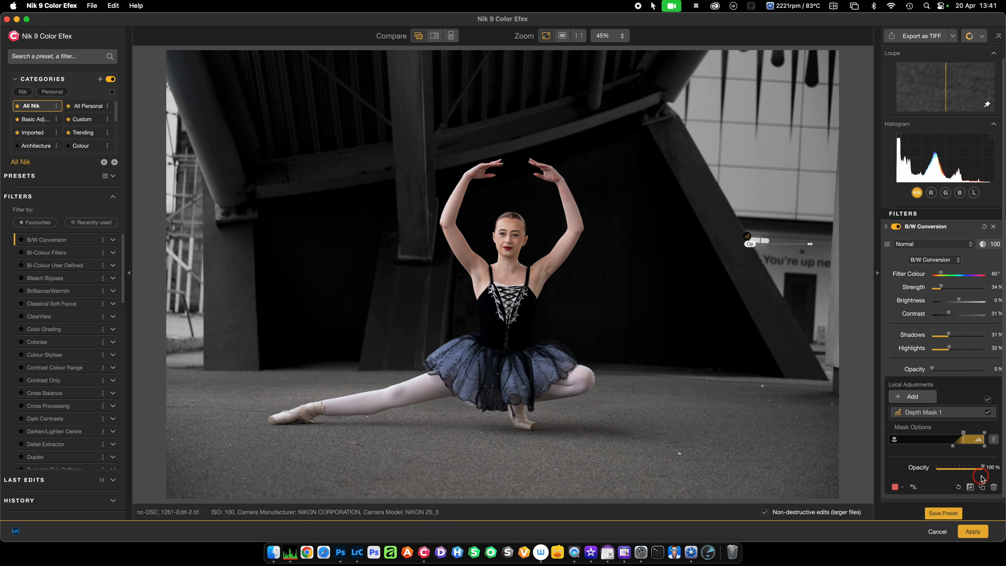
{"action": "left_click_drag", "start_coordinate": [983, 471], "coordinate": [973, 469]}
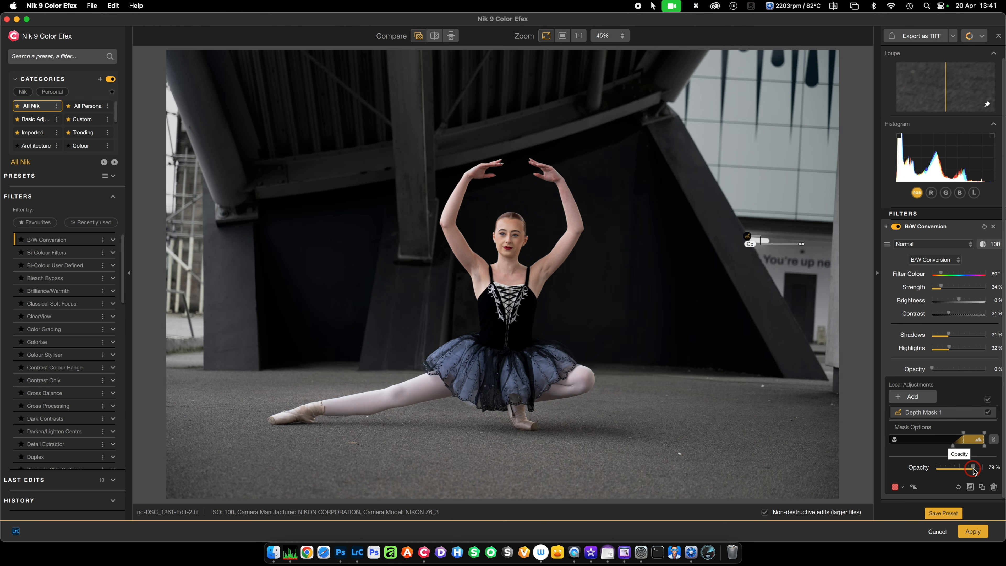
{"action": "left_click", "coordinate": [973, 531]}
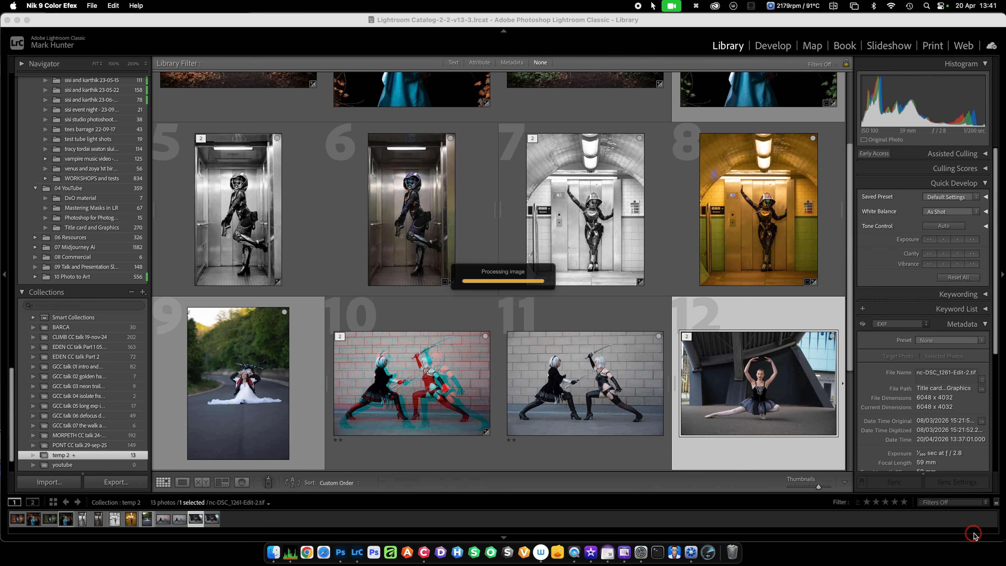
Step: Compare the edited ballerina photo with its original at full view
{"action": "double_click", "coordinate": [779, 403]}
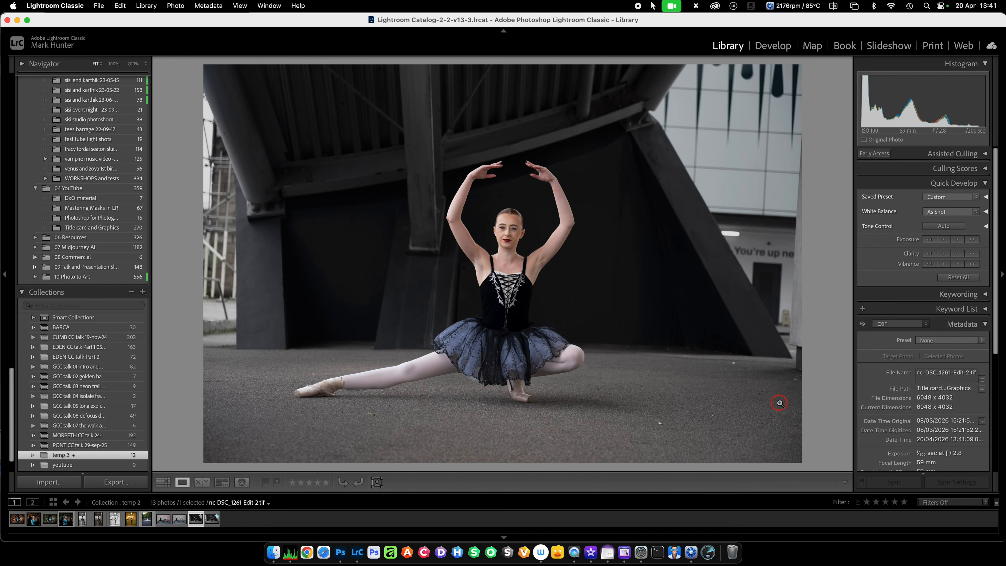
{"action": "key", "text": "Left"}
{"action": "key", "text": "Right"}
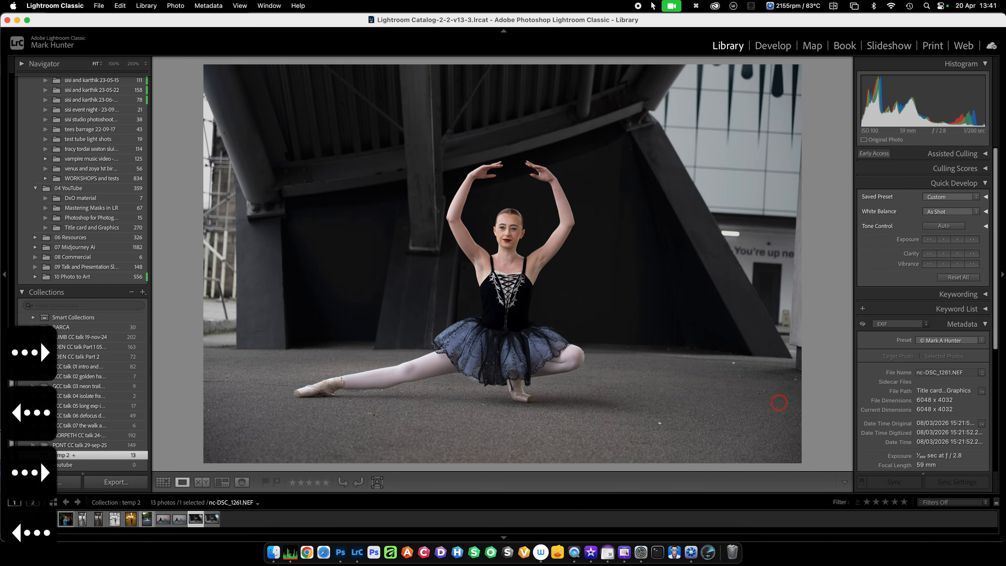
{"action": "key", "text": "Right"}
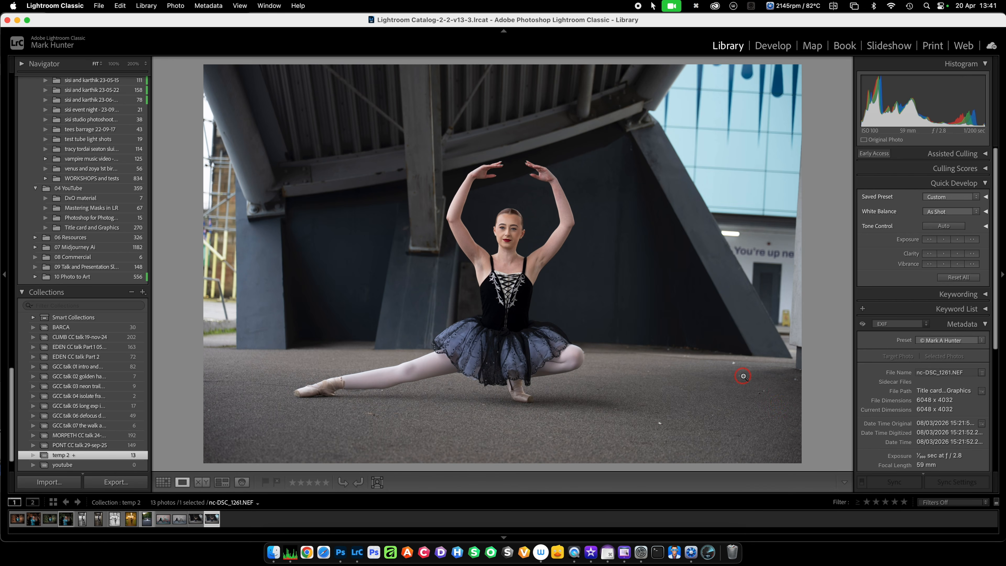
Step: Return to the thumbnail grid and review the collection from its first photos
{"action": "key", "text": "g"}
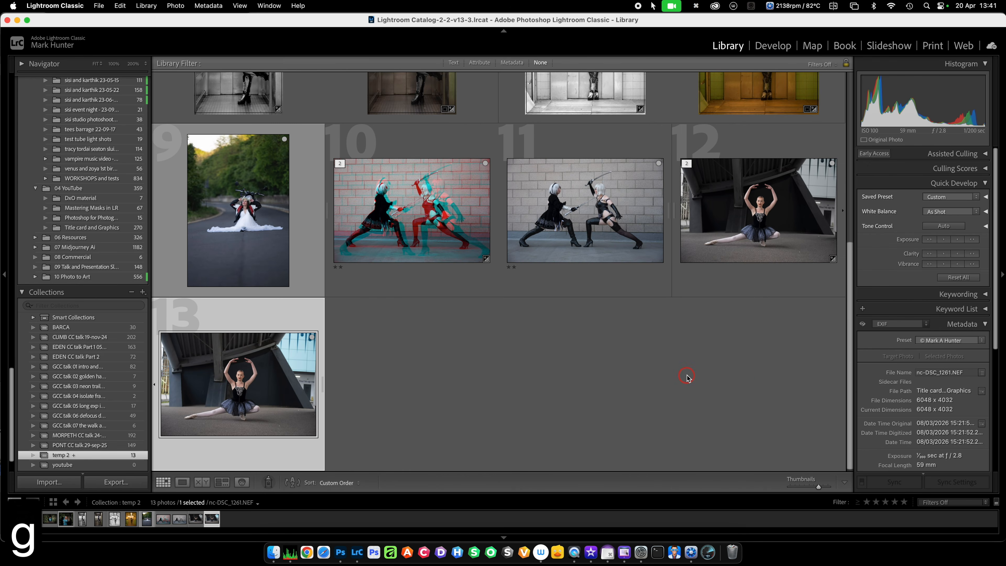
{"action": "scroll", "coordinate": [687, 376], "scroll_direction": "up", "scroll_amount": 2}
{"action": "scroll", "coordinate": [687, 377], "scroll_direction": "up", "scroll_amount": 5}
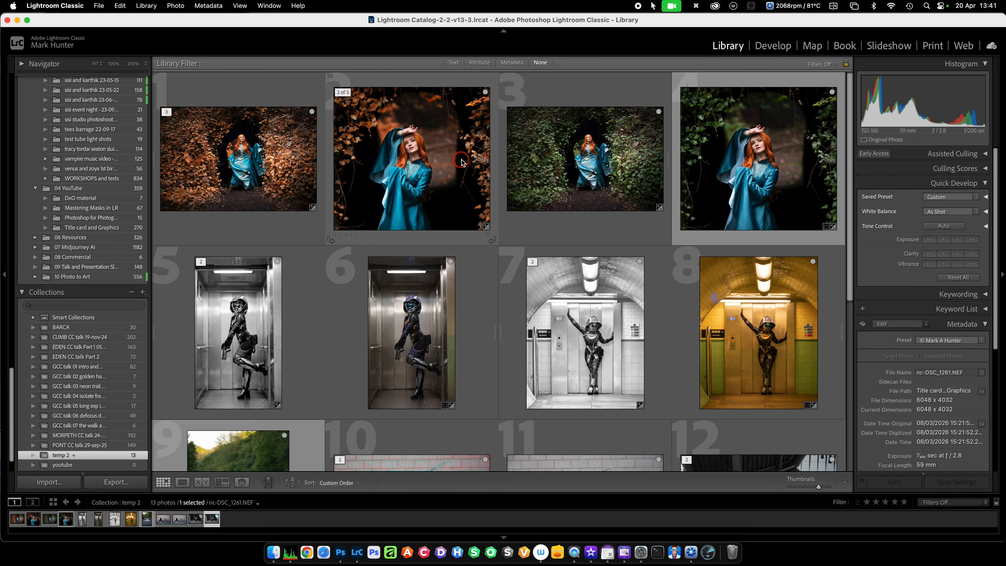
{"action": "mouse_move", "coordinate": [461, 162]}
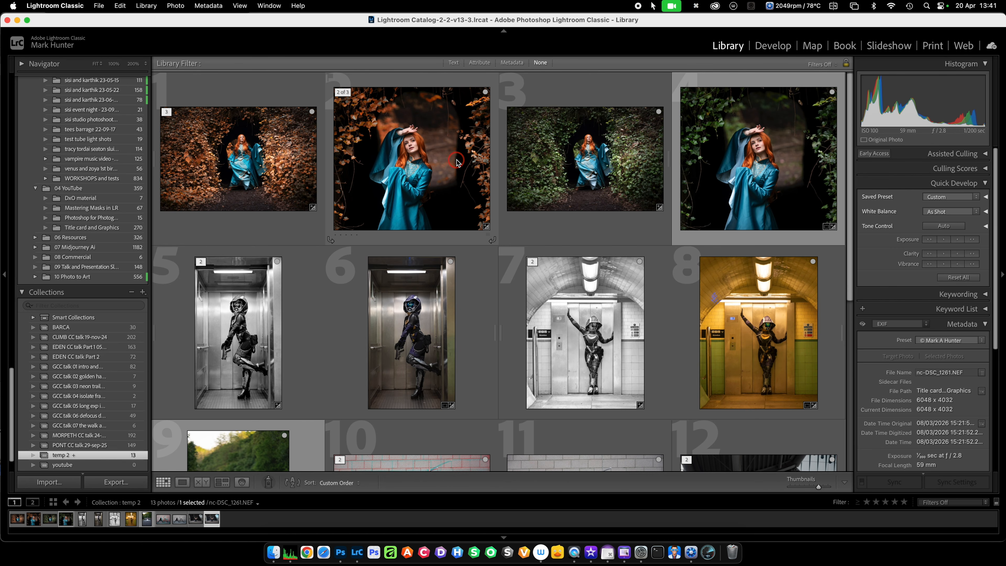